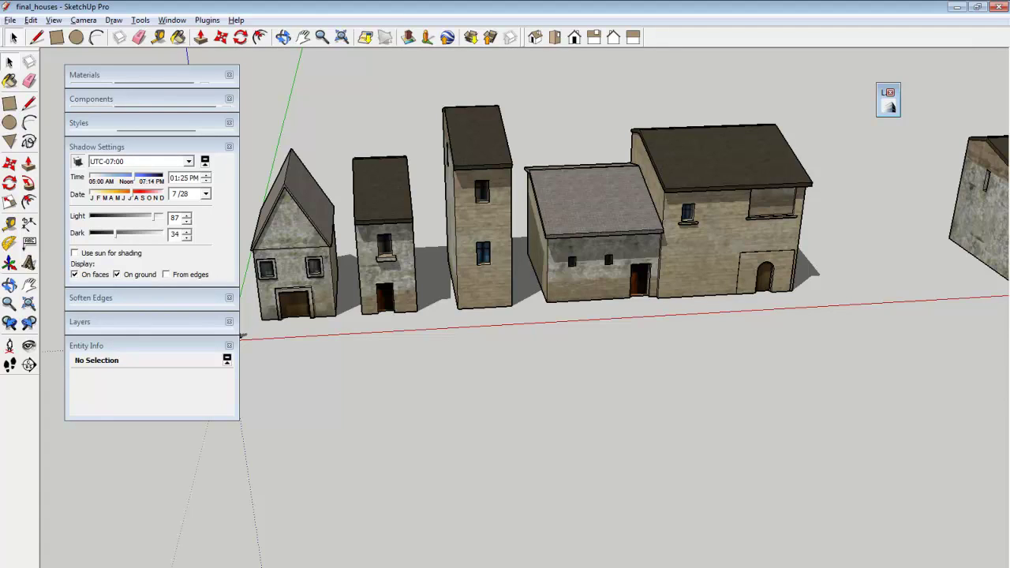
Examine the finished row of textured houses from several angles
{"action": "mouse_move", "coordinate": [900, 252]}
{"action": "middle_mouse_down"}
{"action": "mouse_move", "coordinate": [963, 245]}
{"action": "mouse_move", "coordinate": [663, 339]}
{"action": "mouse_move", "coordinate": [505, 316]}
{"action": "middle_mouse_up"}
{"action": "scroll", "coordinate": [529, 316], "scroll_direction": "up", "scroll_amount": 2}
{"action": "scroll", "coordinate": [631, 375], "scroll_direction": "up", "scroll_amount": 3}
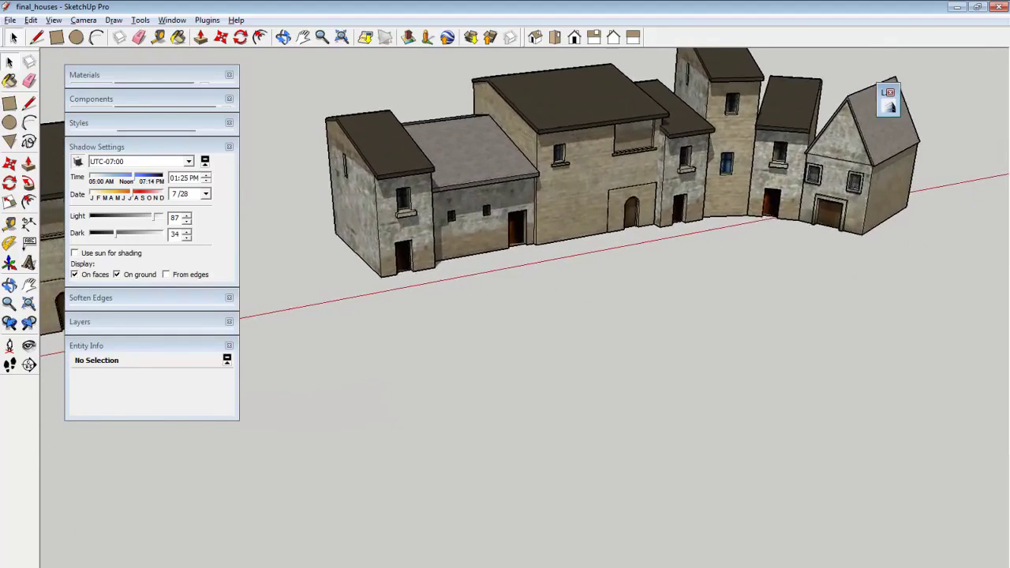
{"action": "middle_click_drag", "start_coordinate": [600, 300], "coordinate": [592, 387], "text": "shift"}
{"action": "middle_click_drag", "start_coordinate": [592, 387], "coordinate": [703, 363]}
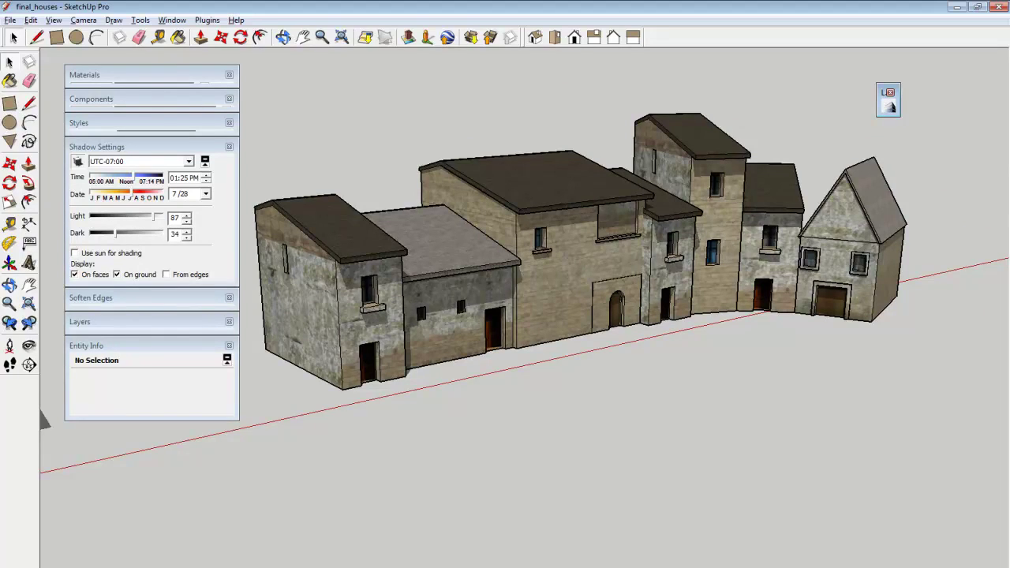
{"action": "mouse_move", "coordinate": [132, 175]}
{"action": "left_mouse_down"}
{"action": "mouse_move", "coordinate": [153, 182]}
{"action": "mouse_move", "coordinate": [129, 196]}
{"action": "mouse_move", "coordinate": [139, 197]}
{"action": "left_mouse_up"}
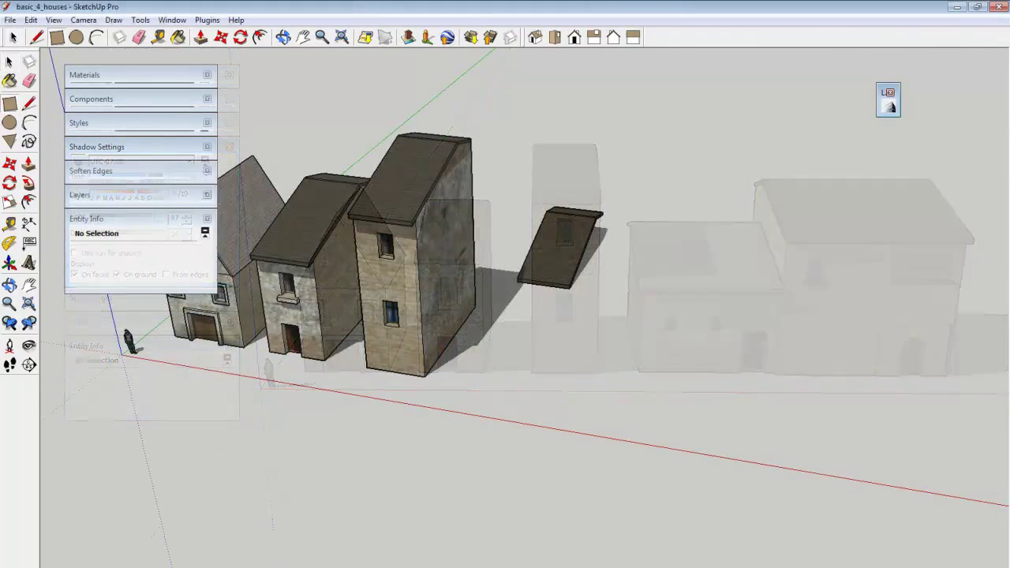
Draw a rectangular footprint of about 1548 square feet beside the tower house and extrude it upward into a box
{"action": "left_click", "coordinate": [466, 385]}
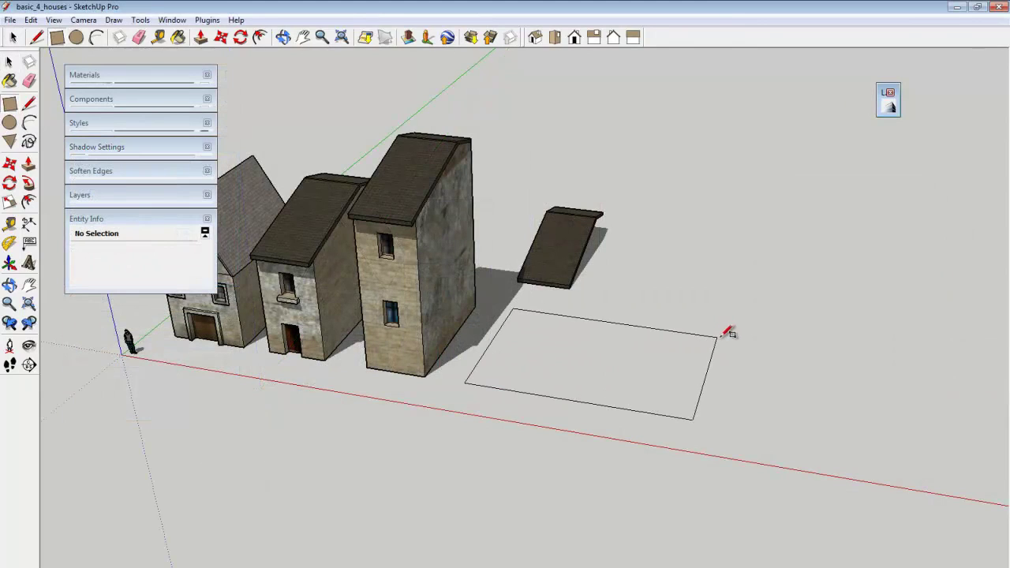
{"action": "left_click", "coordinate": [750, 335]}
{"action": "middle_click_drag", "start_coordinate": [752, 339], "coordinate": [587, 322]}
{"action": "key", "text": "space"}
{"action": "left_click", "coordinate": [694, 328]}
{"action": "key", "text": "p"}
{"action": "left_click", "coordinate": [586, 319]}
{"action": "middle_click_drag", "start_coordinate": [595, 280], "coordinate": [659, 278]}
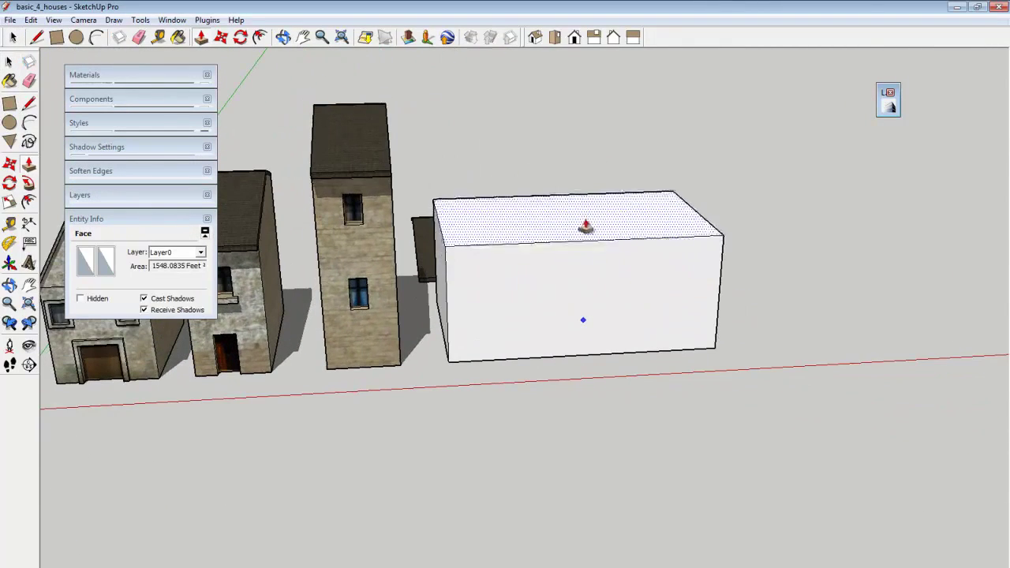
{"action": "left_click", "coordinate": [583, 236]}
Split the box's top face into two equal halves with a line from the front edge to the back edge
{"action": "mouse_move", "coordinate": [581, 234]}
{"action": "middle_mouse_down"}
{"action": "mouse_move", "coordinate": [602, 207]}
{"action": "mouse_move", "coordinate": [670, 241]}
{"action": "mouse_move", "coordinate": [605, 255]}
{"action": "mouse_move", "coordinate": [662, 237]}
{"action": "mouse_move", "coordinate": [684, 257]}
{"action": "mouse_move", "coordinate": [665, 280]}
{"action": "mouse_move", "coordinate": [681, 278]}
{"action": "middle_mouse_up"}
{"action": "key", "text": "l"}
{"action": "left_click", "coordinate": [592, 258]}
{"action": "left_click", "coordinate": [678, 201]}
Raise the half of the top face farther from the tower house to form a taller block
{"action": "key", "text": "space"}
{"action": "left_click", "coordinate": [645, 262]}
{"action": "scroll", "coordinate": [620, 280], "scroll_direction": "up", "scroll_amount": 3}
{"action": "key", "text": "p"}
{"action": "left_click_drag", "start_coordinate": [629, 290], "coordinate": [654, 232]}
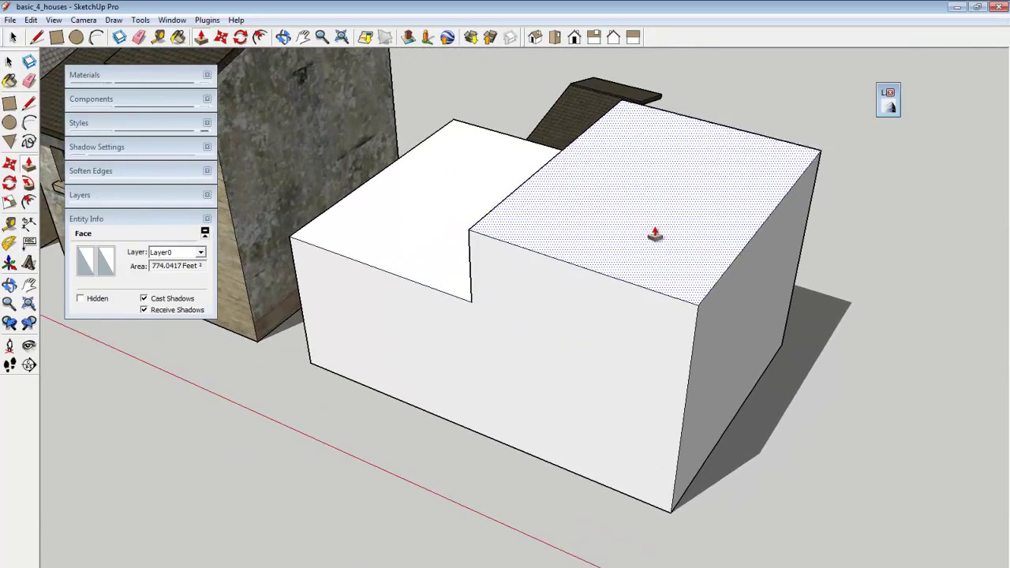
Widen the taller block by pulling its end wall outward, and deepen the building by pulling its back wall
{"action": "middle_click_drag", "start_coordinate": [656, 237], "coordinate": [614, 348]}
{"action": "left_click_drag", "start_coordinate": [601, 330], "coordinate": [651, 340]}
{"action": "middle_click_drag", "start_coordinate": [652, 341], "coordinate": [610, 312]}
{"action": "left_click_drag", "start_coordinate": [609, 312], "coordinate": [642, 305]}
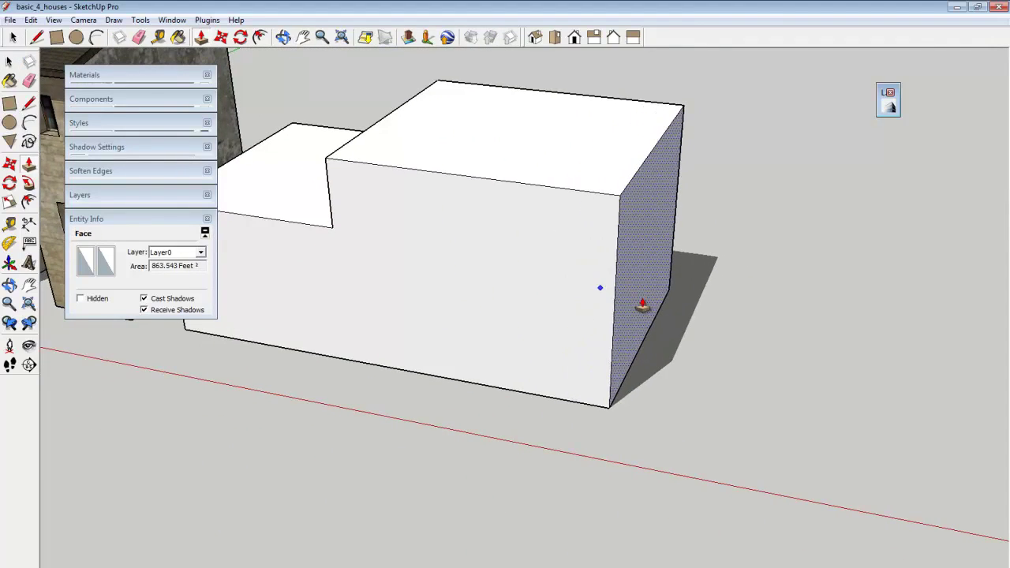
{"action": "middle_click_drag", "start_coordinate": [647, 305], "coordinate": [537, 183]}
{"action": "left_click_drag", "start_coordinate": [516, 203], "coordinate": [541, 199]}
Copy the spare tiled roof group behind the building and paste it onto the lower block's top face
{"action": "key", "text": "space"}
{"action": "left_click", "coordinate": [467, 108]}
{"action": "middle_click_drag", "start_coordinate": [467, 108], "coordinate": [614, 276]}
{"action": "left_click", "coordinate": [623, 123]}
{"action": "middle_click_drag", "start_coordinate": [623, 123], "coordinate": [582, 159]}
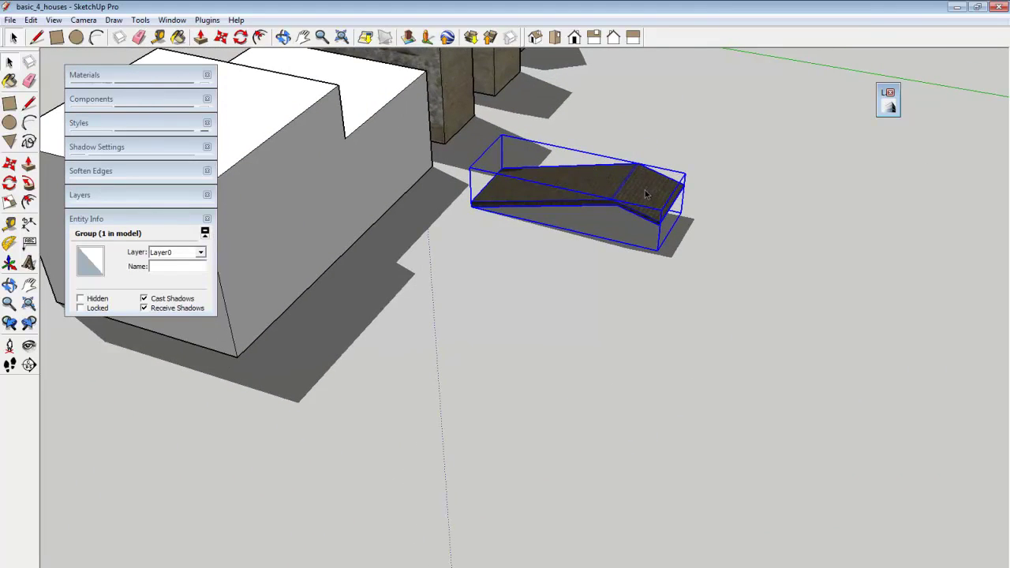
{"action": "middle_click_drag", "start_coordinate": [649, 193], "coordinate": [600, 229]}
{"action": "left_click", "coordinate": [527, 293]}
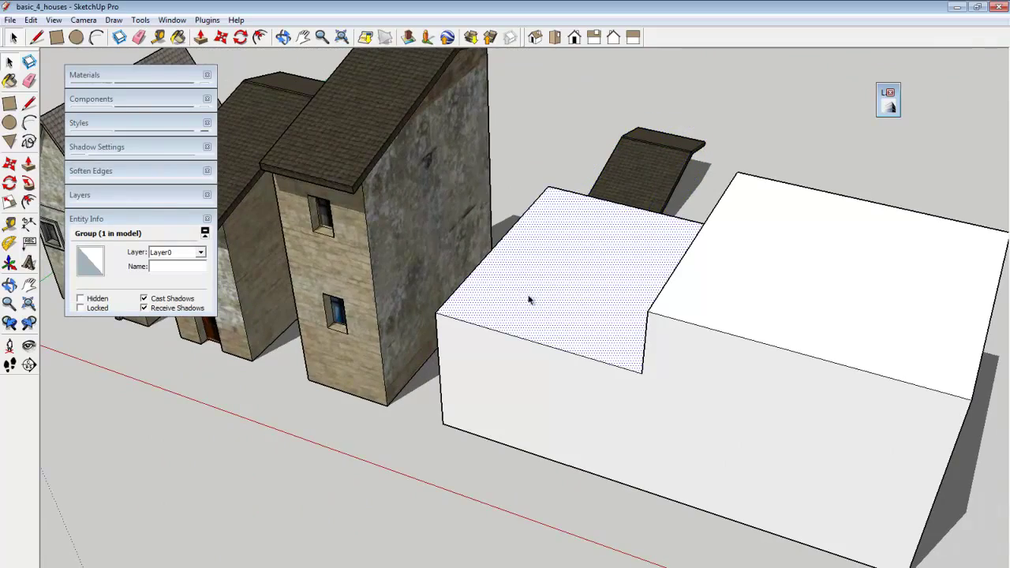
{"action": "key", "text": "ctrl+v"}
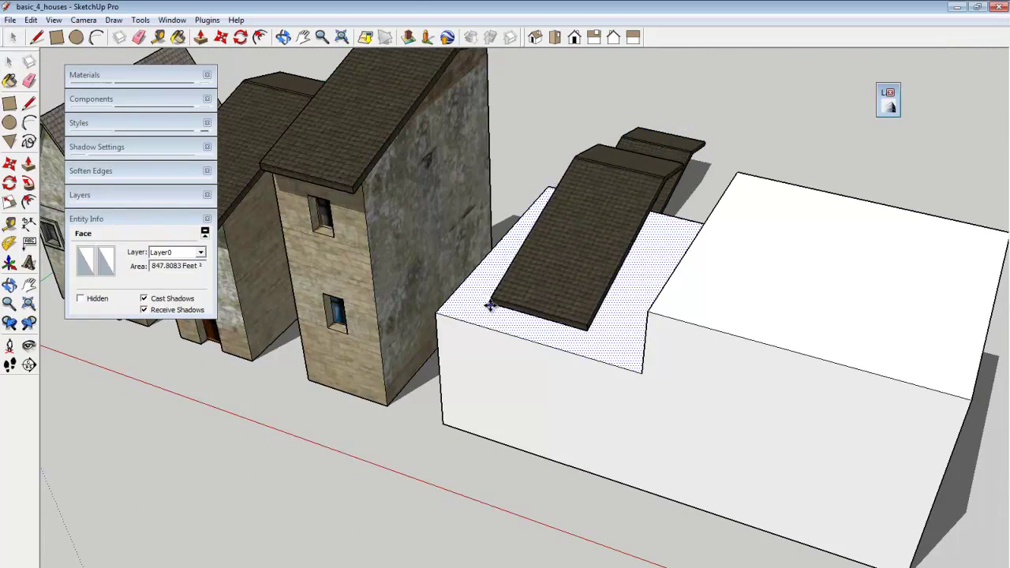
{"action": "left_click", "coordinate": [490, 304]}
Move the pasted roof so its front eave lines up with the lower block's outer front corner
{"action": "middle_click_drag", "start_coordinate": [490, 304], "coordinate": [577, 287]}
{"action": "key", "text": "space"}
{"action": "double_click", "coordinate": [537, 252]}
{"action": "left_click", "coordinate": [456, 403]}
{"action": "left_click", "coordinate": [483, 320]}
{"action": "key", "text": "m"}
{"action": "left_click", "coordinate": [579, 285]}
{"action": "left_click", "coordinate": [469, 302]}
Extend the roof group's side face with Push/Pull until the roof covers the lower block's full width
{"action": "middle_click_drag", "start_coordinate": [469, 302], "coordinate": [542, 273]}
{"action": "scroll", "coordinate": [513, 286], "scroll_direction": "up", "scroll_amount": 2}
{"action": "key", "text": "space"}
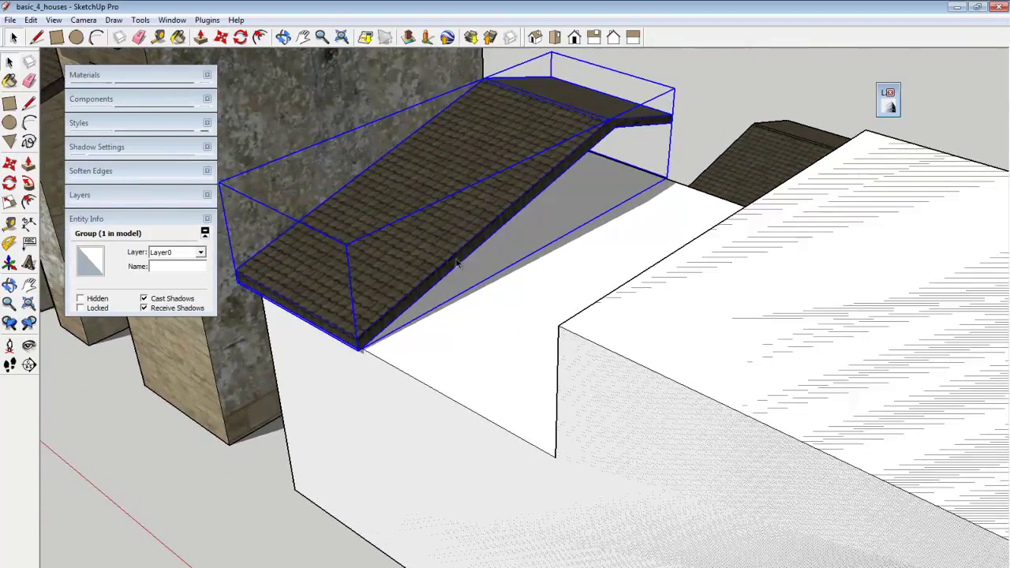
{"action": "double_click", "coordinate": [456, 265]}
{"action": "left_click", "coordinate": [456, 265]}
{"action": "key", "text": "p"}
{"action": "middle_click_drag", "start_coordinate": [457, 268], "coordinate": [815, 338]}
{"action": "left_click", "coordinate": [859, 334]}
{"action": "key", "text": "space"}
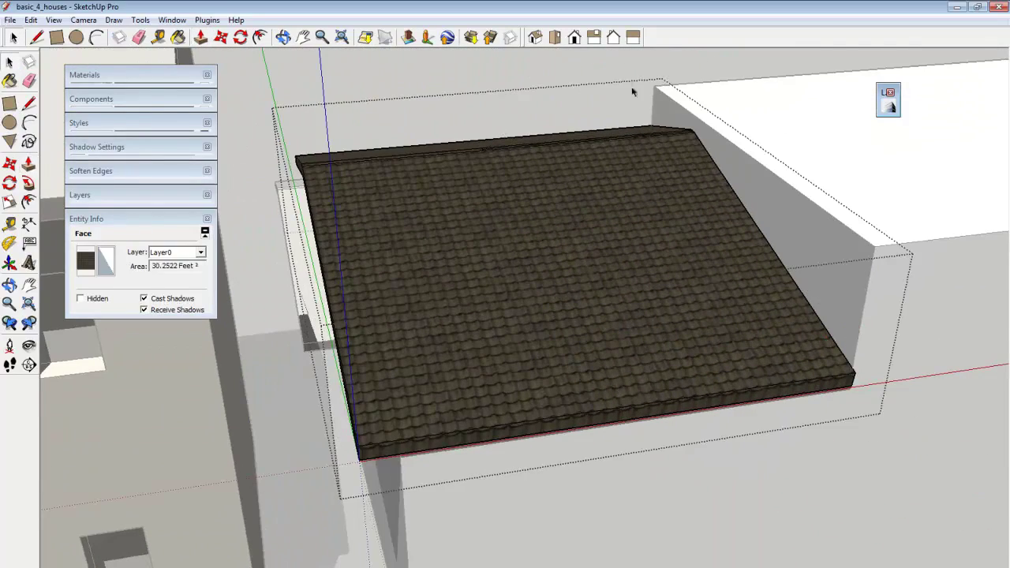
{"action": "left_click", "coordinate": [678, 62]}
{"action": "left_click", "coordinate": [678, 62]}
Copy the lower block's roof and place the copy on top of the taller block
{"action": "scroll", "coordinate": [717, 307], "scroll_direction": "down", "scroll_amount": 3}
{"action": "scroll", "coordinate": [717, 315], "scroll_direction": "down", "scroll_amount": 2}
{"action": "left_click", "coordinate": [547, 261]}
{"action": "middle_click_drag", "start_coordinate": [562, 371], "coordinate": [451, 266]}
{"action": "scroll", "coordinate": [541, 350], "scroll_direction": "up", "scroll_amount": 1}
{"action": "key", "text": "m"}
{"action": "left_click", "coordinate": [451, 269]}
{"action": "key", "text": "ctrl"}
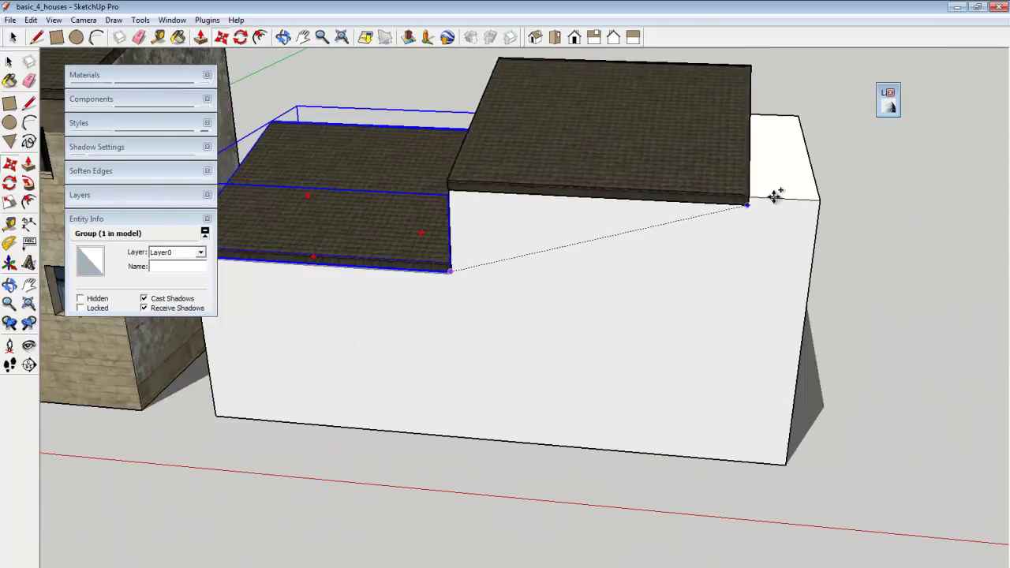
{"action": "left_click", "coordinate": [757, 198]}
Scale the copied roof sideways until it spans the taller block's full width
{"action": "middle_click_drag", "start_coordinate": [758, 201], "coordinate": [764, 172]}
{"action": "key", "text": "s"}
{"action": "left_click_drag", "start_coordinate": [775, 168], "coordinate": [842, 185]}
{"action": "middle_click_drag", "start_coordinate": [545, 170], "coordinate": [744, 206]}
{"action": "middle_click_drag", "start_coordinate": [468, 198], "coordinate": [544, 140]}
{"action": "key", "text": "space"}
{"action": "key", "text": "s"}
{"action": "key", "text": "space"}
Raise the taller block's top face through its roof and trace the roof's underside on the side wall
{"action": "left_click", "coordinate": [602, 246]}
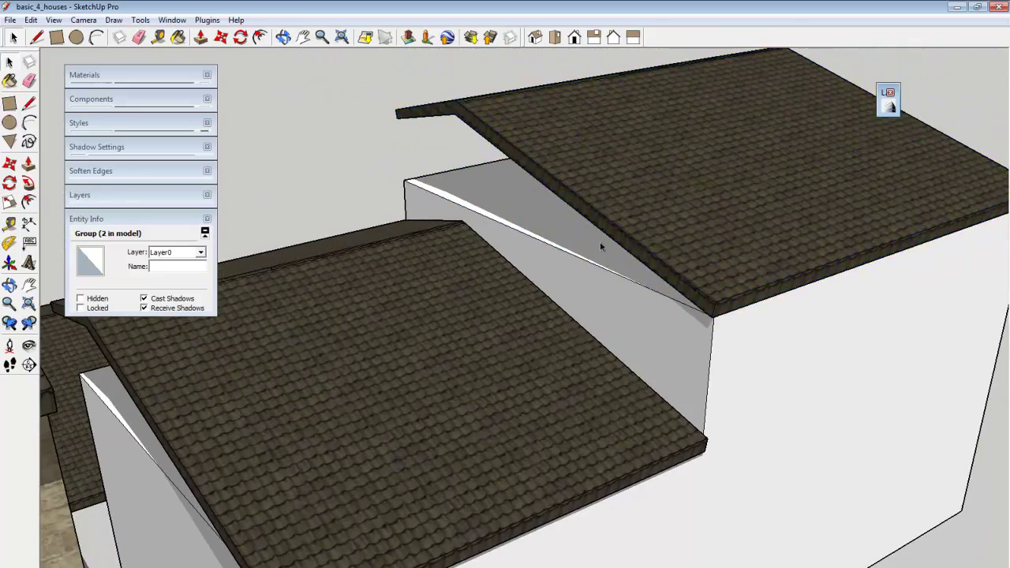
{"action": "middle_click_drag", "start_coordinate": [410, 251], "coordinate": [612, 247]}
{"action": "mouse_move", "coordinate": [454, 273]}
{"action": "middle_mouse_down"}
{"action": "mouse_move", "coordinate": [444, 279]}
{"action": "mouse_move", "coordinate": [465, 270]}
{"action": "middle_mouse_up"}
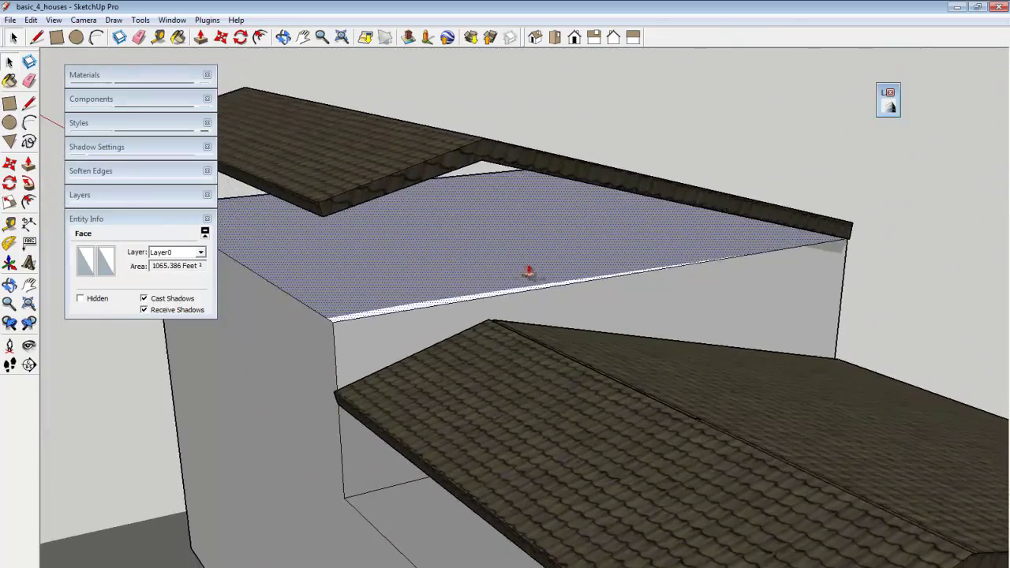
{"action": "middle_click_drag", "start_coordinate": [501, 234], "coordinate": [363, 166]}
{"action": "middle_click_drag", "start_coordinate": [349, 131], "coordinate": [360, 241]}
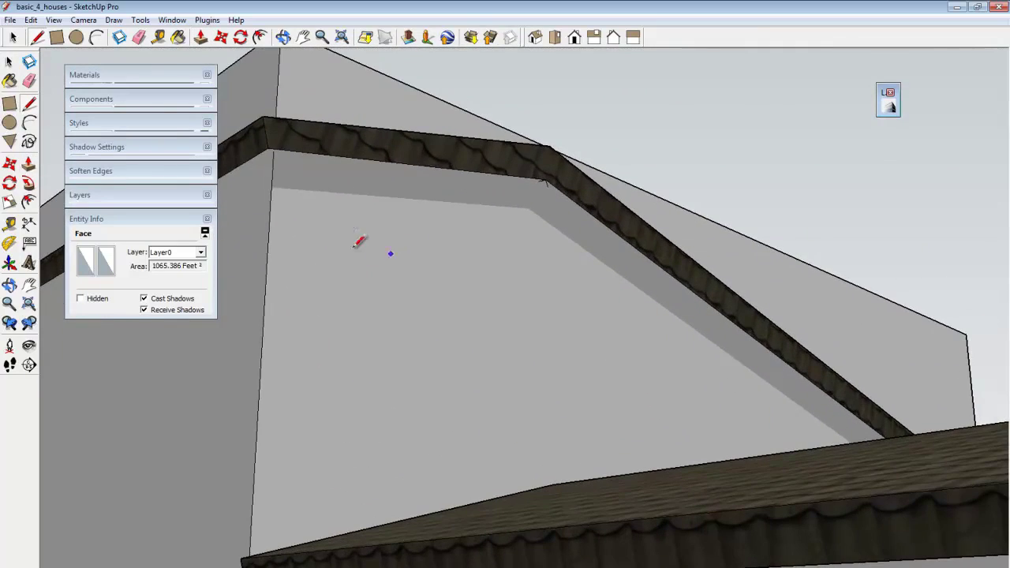
{"action": "left_click", "coordinate": [274, 165]}
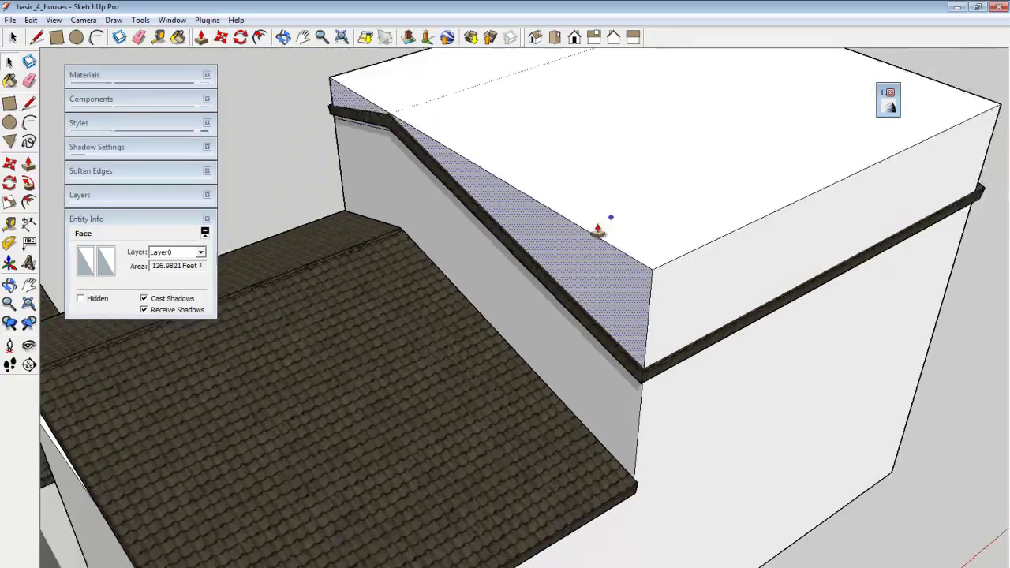
Push the side face above the roof line through the taller block's full width to cut away the excess volume
{"action": "scroll", "coordinate": [598, 234], "scroll_direction": "down", "scroll_amount": 1}
{"action": "left_click", "coordinate": [562, 260]}
{"action": "left_click", "coordinate": [905, 214]}
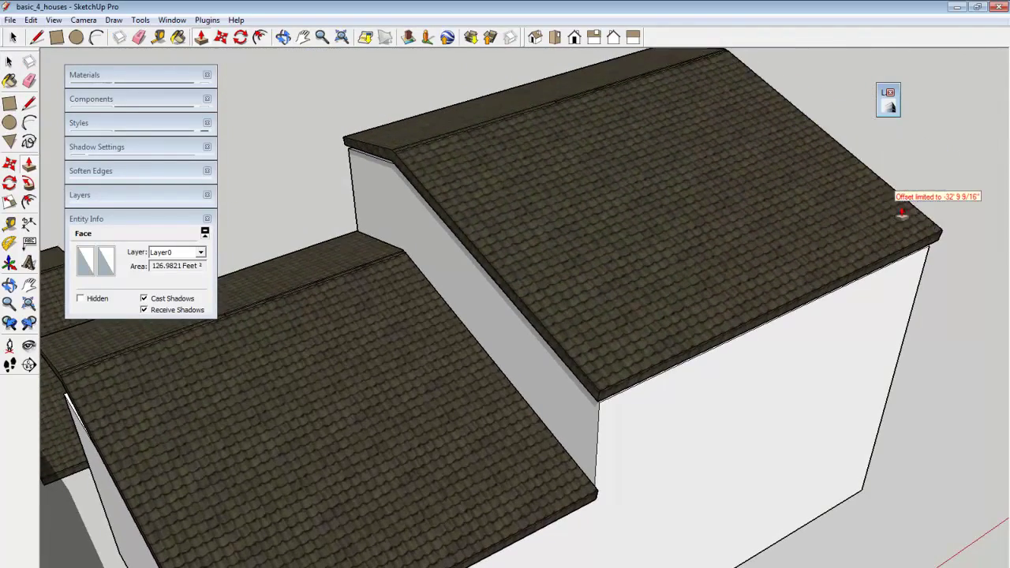
{"action": "key", "text": "space"}
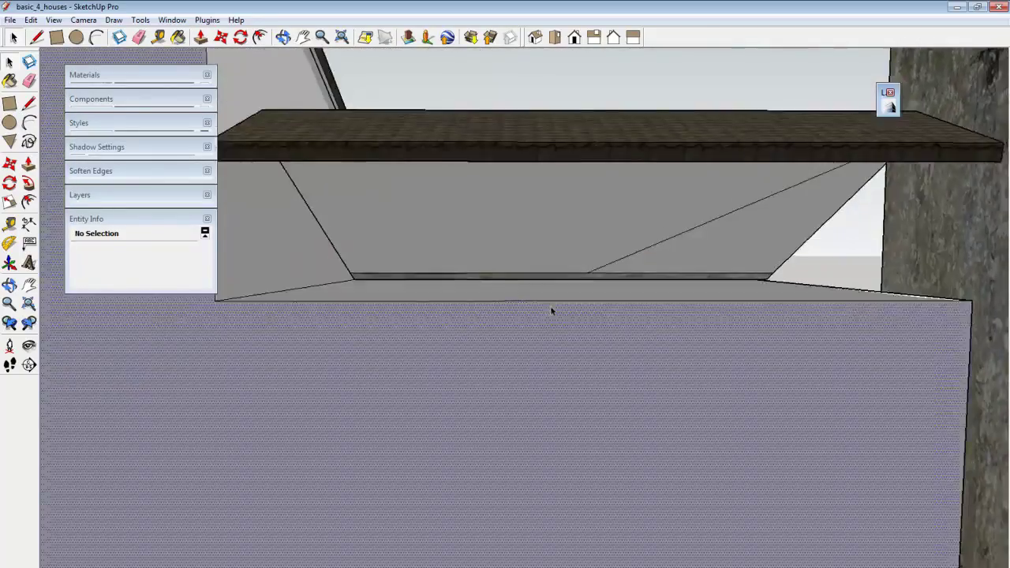
Raise the lower block's top face to close the gap beneath its roof
{"action": "left_click", "coordinate": [544, 299]}
{"action": "left_click", "coordinate": [541, 292]}
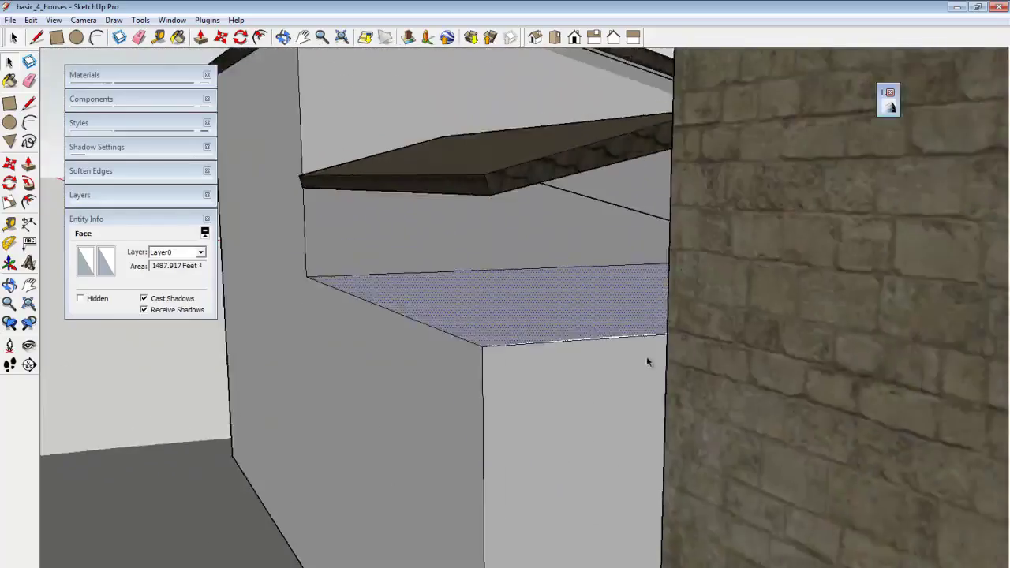
{"action": "key", "text": "p"}
{"action": "left_click", "coordinate": [587, 296]}
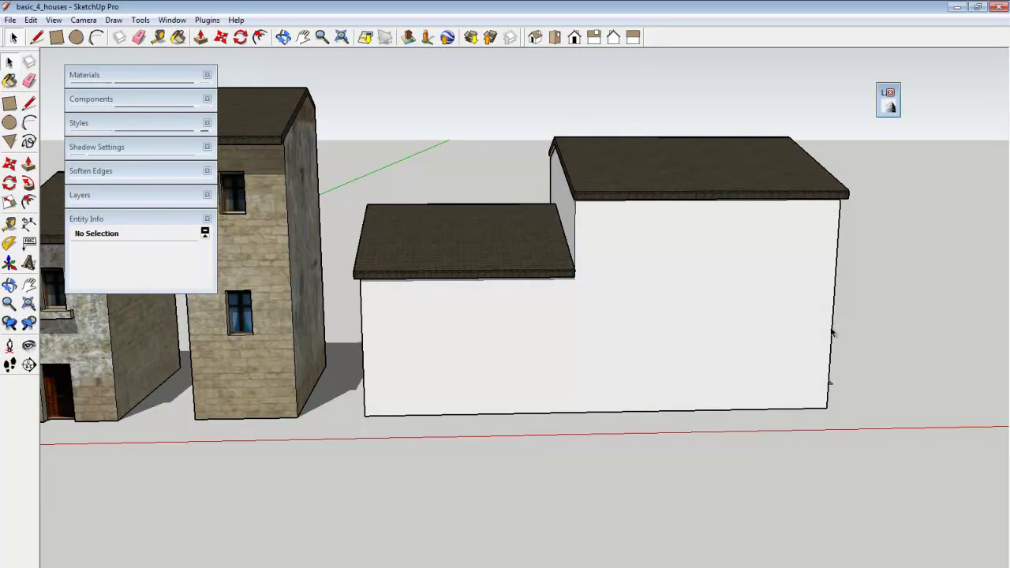
Draw a door rectangle of about 38.5 square feet at the base of the lower block's front wall, near the taller block
{"action": "left_click", "coordinate": [57, 38]}
{"action": "scroll", "coordinate": [729, 322], "scroll_direction": "up", "scroll_amount": 1}
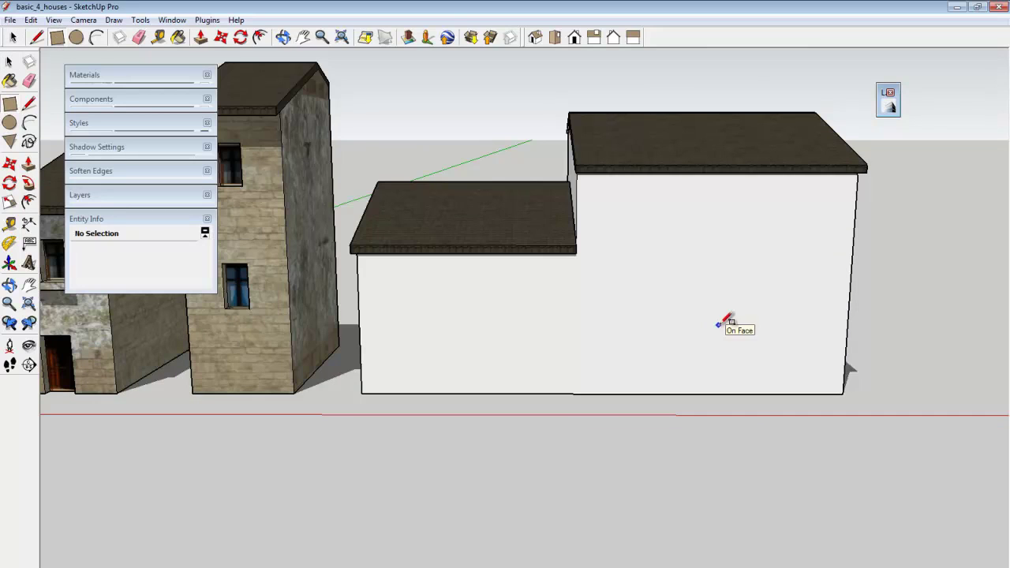
{"action": "scroll", "coordinate": [725, 339], "scroll_direction": "down", "scroll_amount": 2}
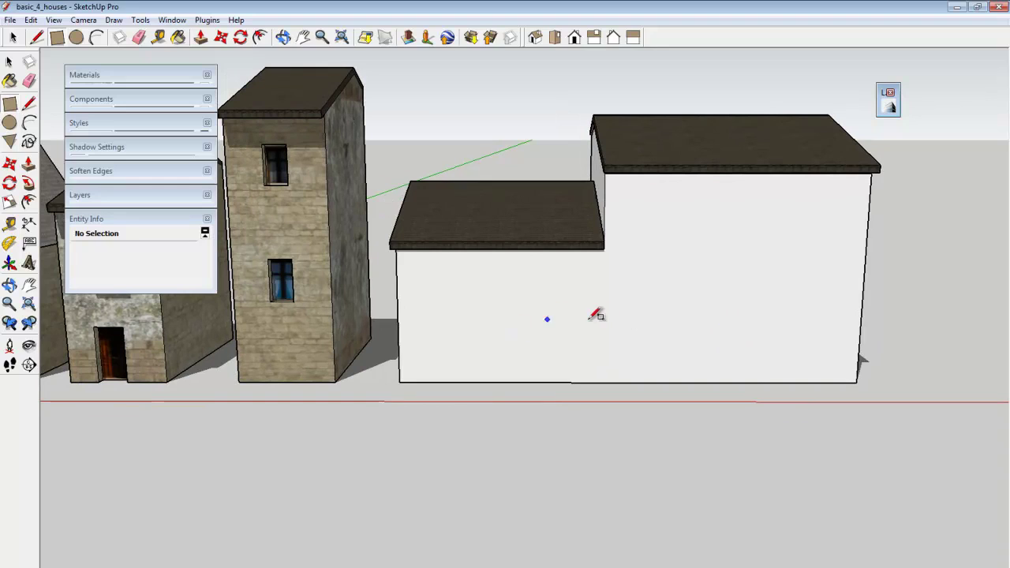
{"action": "left_click", "coordinate": [588, 382]}
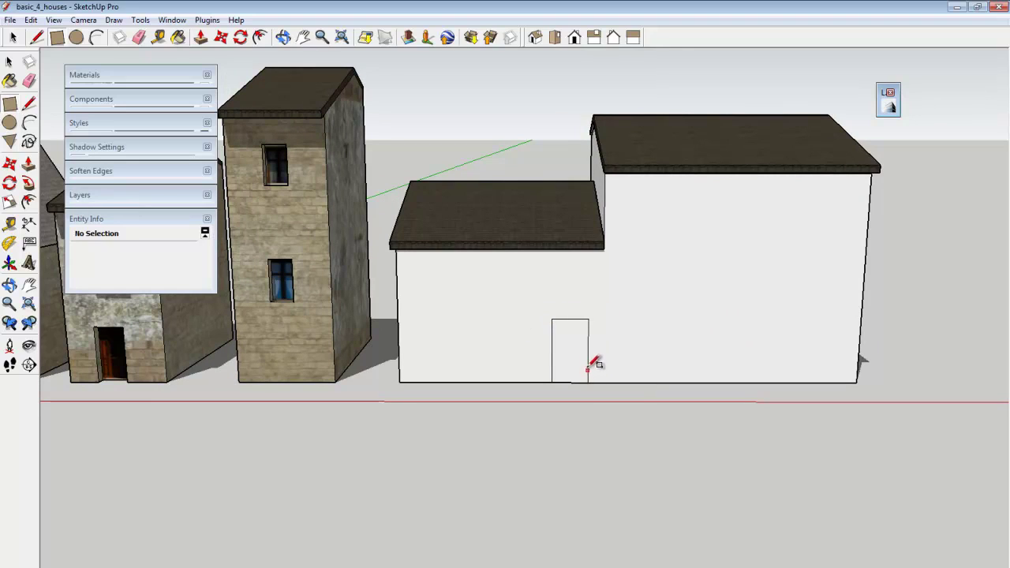
{"action": "left_click", "coordinate": [559, 351]}
Recess the door rectangle into the lower block's front wall with Push/Pull
{"action": "middle_click_drag", "start_coordinate": [656, 336], "coordinate": [570, 379]}
{"action": "scroll", "coordinate": [566, 362], "scroll_direction": "up", "scroll_amount": 2}
{"action": "key", "text": "p"}
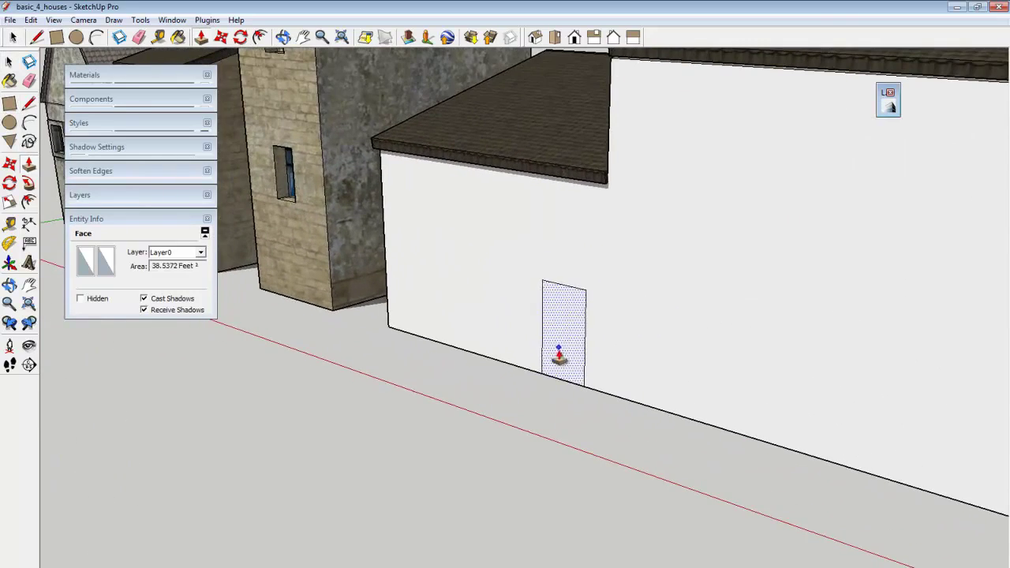
{"action": "scroll", "coordinate": [568, 355], "scroll_direction": "up", "scroll_amount": 1}
{"action": "left_click", "coordinate": [568, 352]}
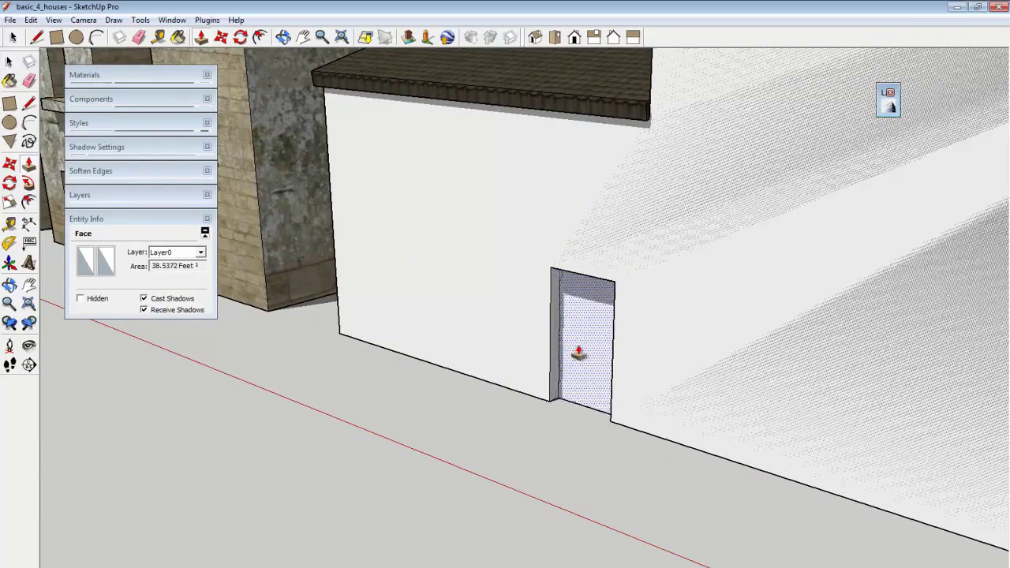
{"action": "left_click", "coordinate": [589, 355]}
{"action": "scroll", "coordinate": [600, 356], "scroll_direction": "down", "scroll_amount": 3}
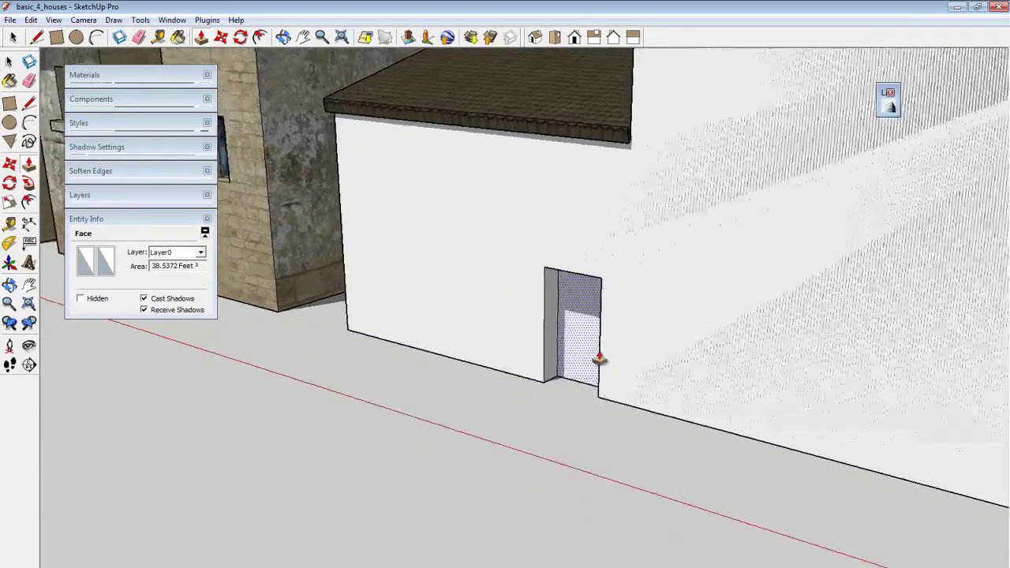
{"action": "middle_click_drag", "start_coordinate": [482, 399], "coordinate": [582, 366]}
{"action": "key", "text": "space"}
Draw a second door rectangle at the base of the taller block's front wall, near its outer corner
{"action": "middle_click_drag", "start_coordinate": [870, 294], "coordinate": [782, 345]}
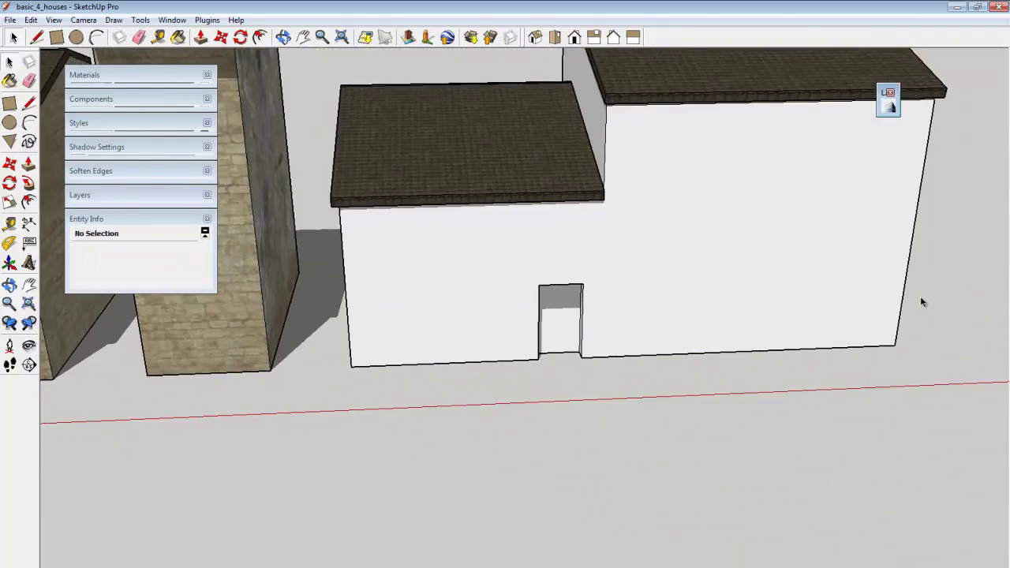
{"action": "mouse_move", "coordinate": [837, 331]}
{"action": "middle_mouse_down"}
{"action": "mouse_move", "coordinate": [821, 332]}
{"action": "mouse_move", "coordinate": [821, 316]}
{"action": "mouse_move", "coordinate": [539, 265]}
{"action": "middle_mouse_up"}
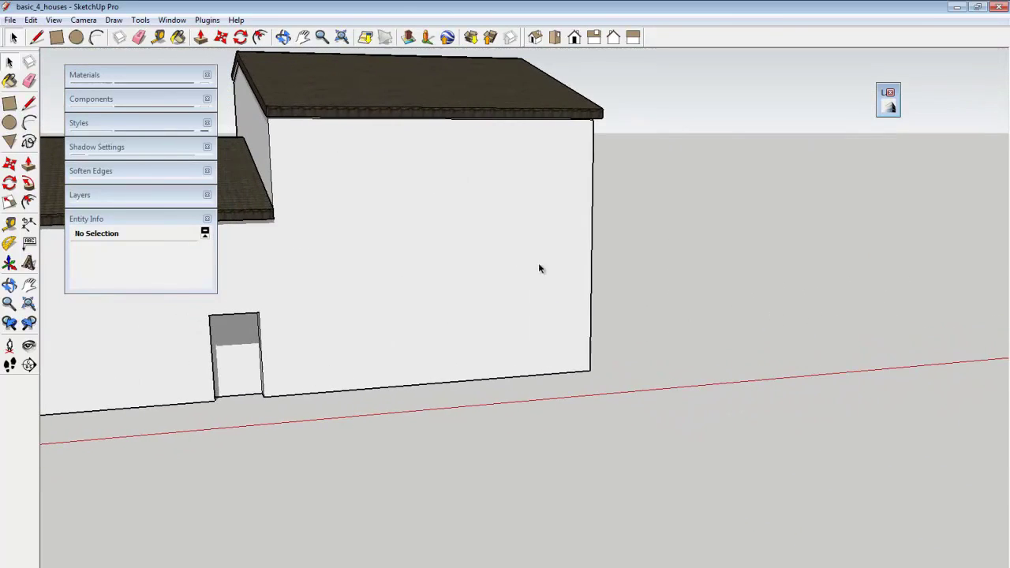
{"action": "left_click", "coordinate": [58, 39]}
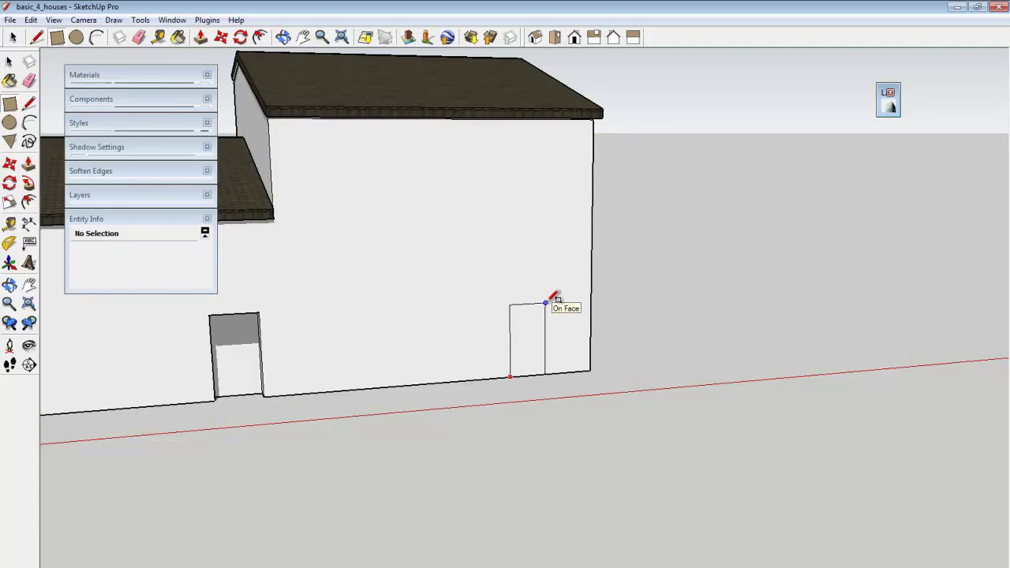
{"action": "left_click", "coordinate": [546, 301]}
{"action": "key", "text": "space"}
Draw an arc across the top of the second door outline and remove the leftover square corners
{"action": "middle_click_drag", "start_coordinate": [551, 303], "coordinate": [613, 322]}
{"action": "scroll", "coordinate": [593, 336], "scroll_direction": "up", "scroll_amount": 3}
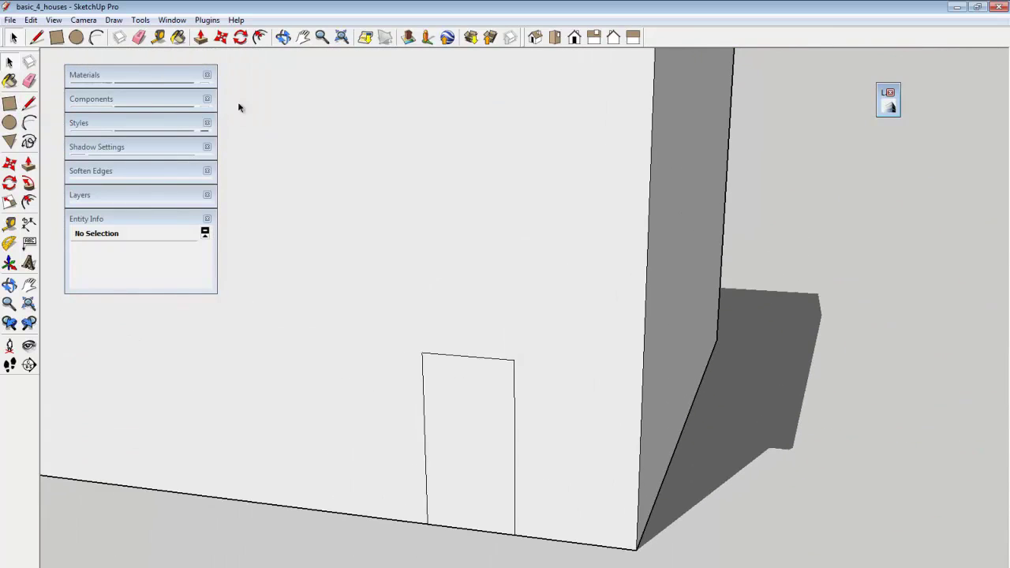
{"action": "left_click", "coordinate": [96, 38]}
{"action": "middle_click_drag", "start_coordinate": [442, 397], "coordinate": [468, 327]}
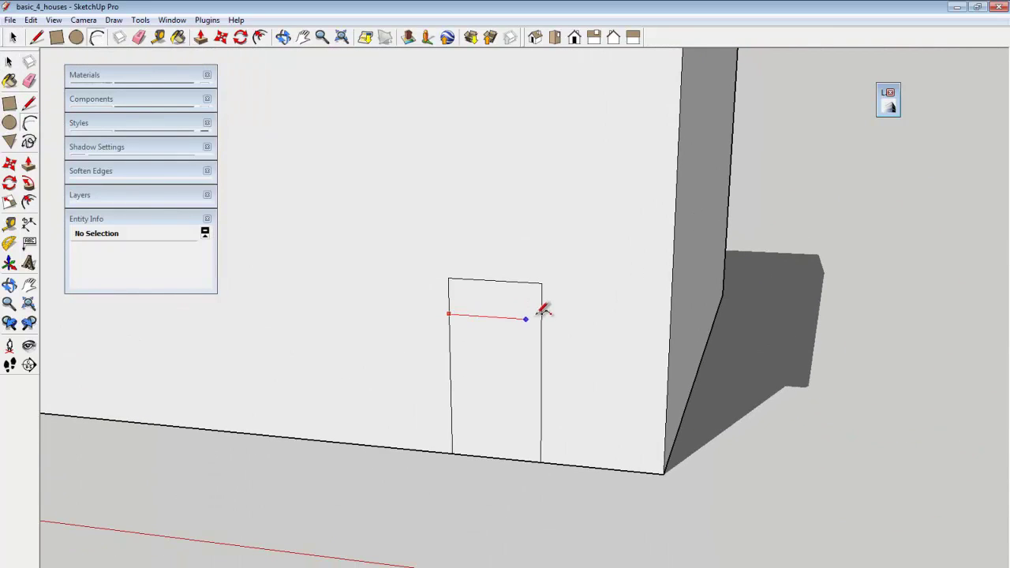
{"action": "left_click", "coordinate": [541, 319]}
{"action": "left_click", "coordinate": [510, 273]}
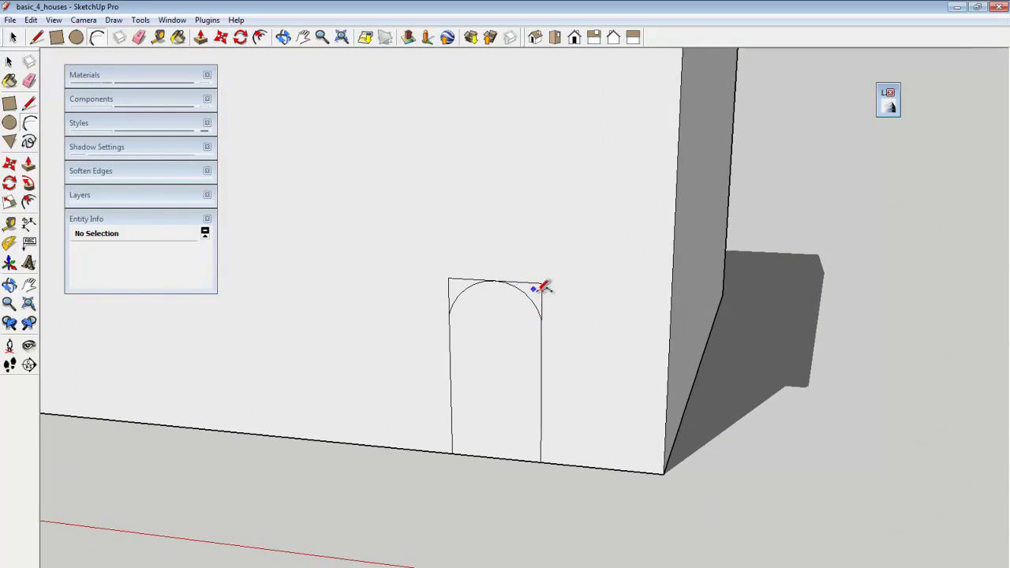
{"action": "key", "text": "space"}
{"action": "left_click", "coordinate": [526, 299]}
Offset the arched door outline on the taller block's front wall inward to form a narrow frame
{"action": "left_click", "coordinate": [494, 348]}
{"action": "scroll", "coordinate": [494, 347], "scroll_direction": "up", "scroll_amount": 2}
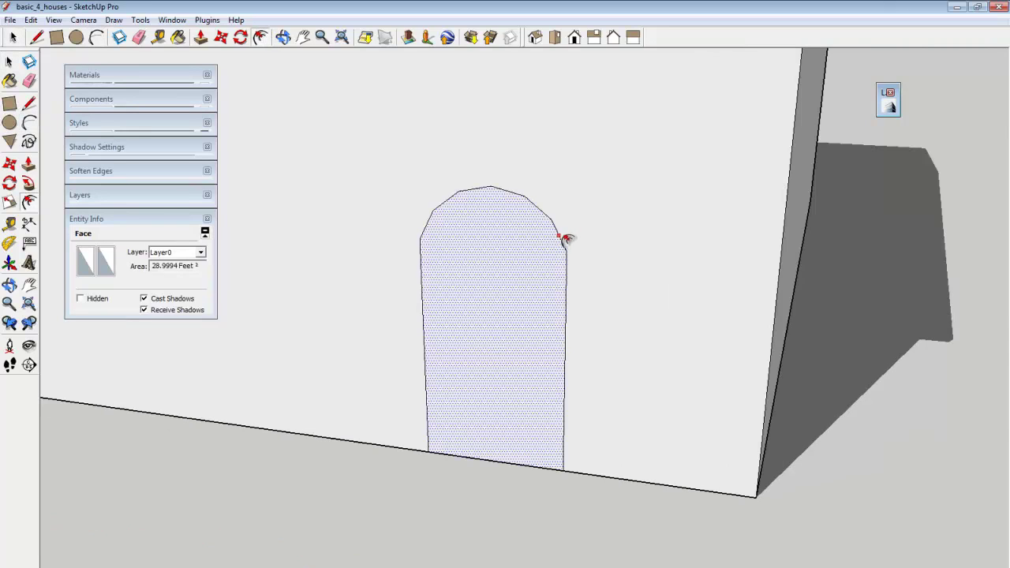
{"action": "left_click", "coordinate": [567, 240]}
{"action": "left_click", "coordinate": [560, 244]}
Extend the inner door outline's sides down to the wall base, remove the frame's bottom strip, and recess the inner door face with Push/Pull
{"action": "key", "text": "l"}
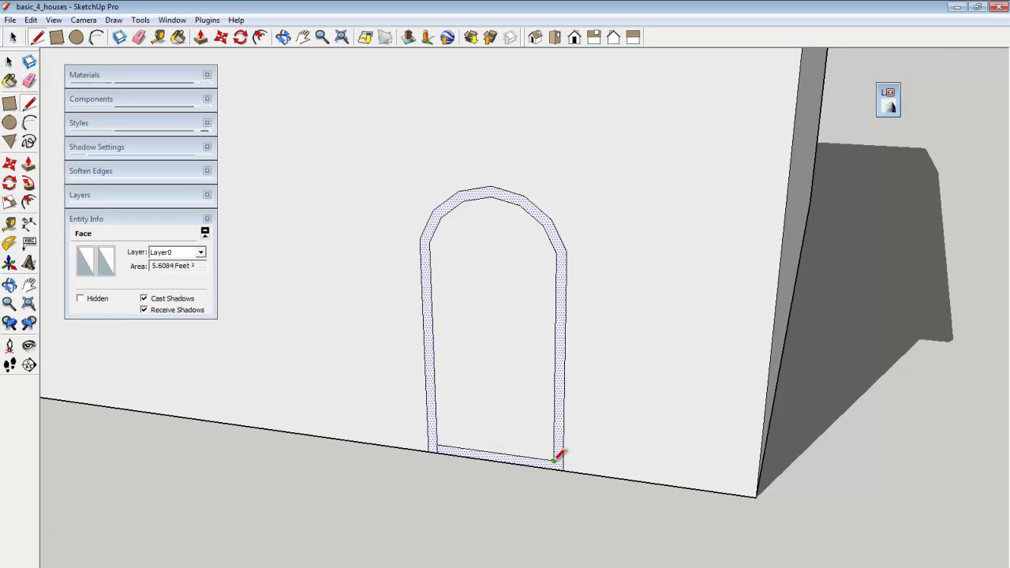
{"action": "left_click", "coordinate": [554, 461]}
{"action": "key", "text": "p"}
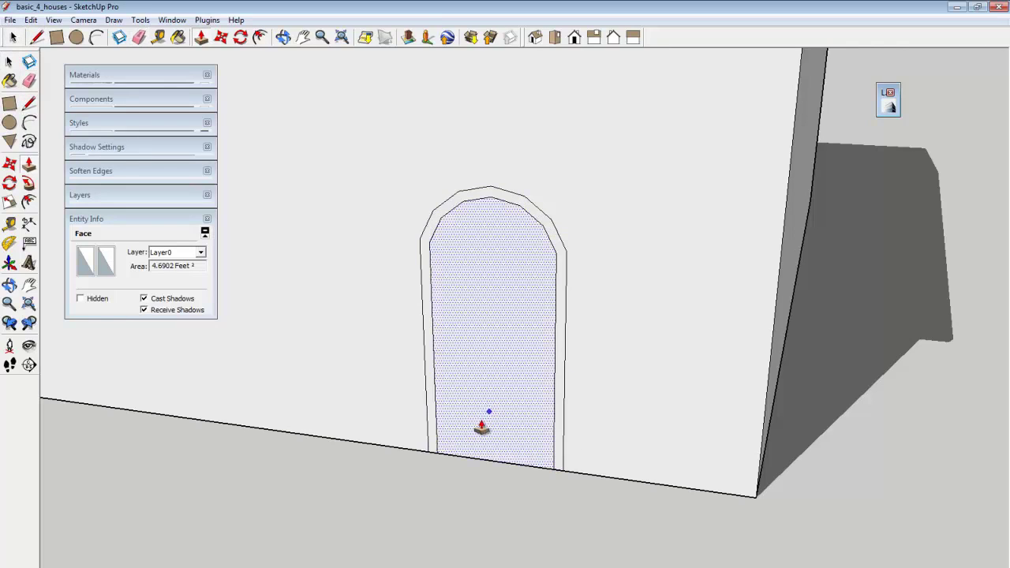
{"action": "left_click", "coordinate": [485, 427]}
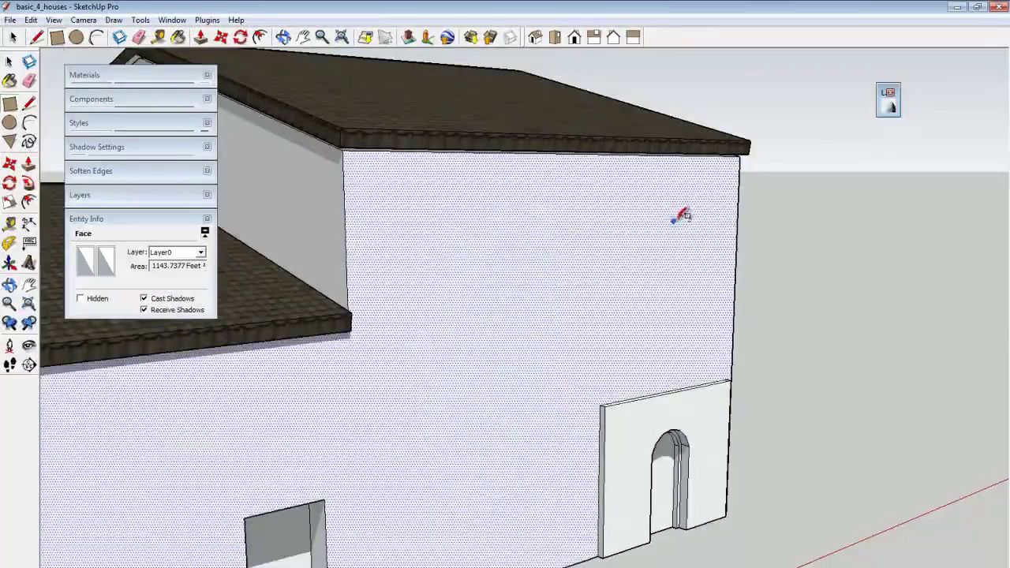
Draw a large window rectangle directly under the eaves on the taller block's front wall, above the arched door
{"action": "middle_click_drag", "start_coordinate": [675, 222], "coordinate": [645, 165]}
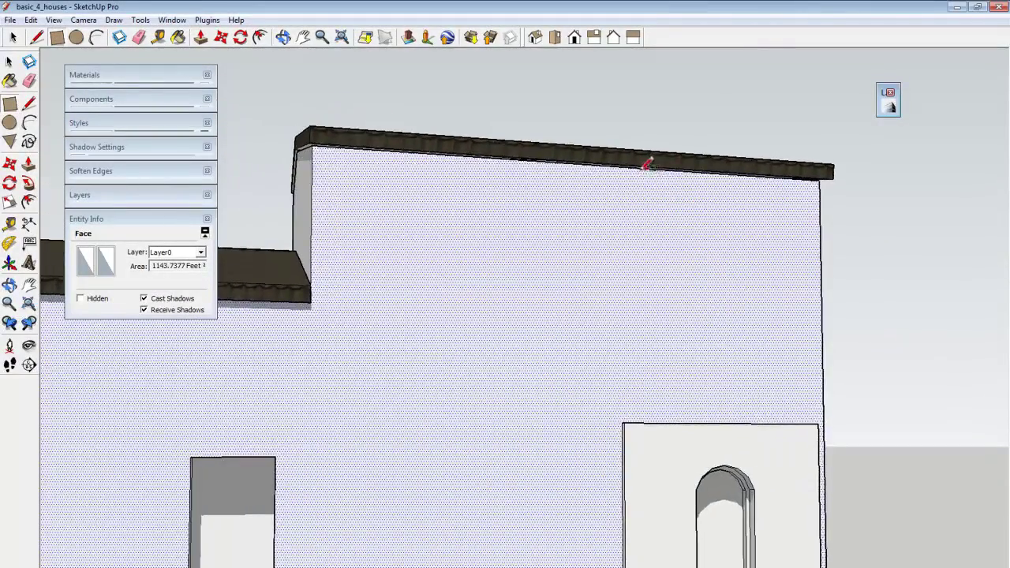
{"action": "left_click", "coordinate": [637, 167]}
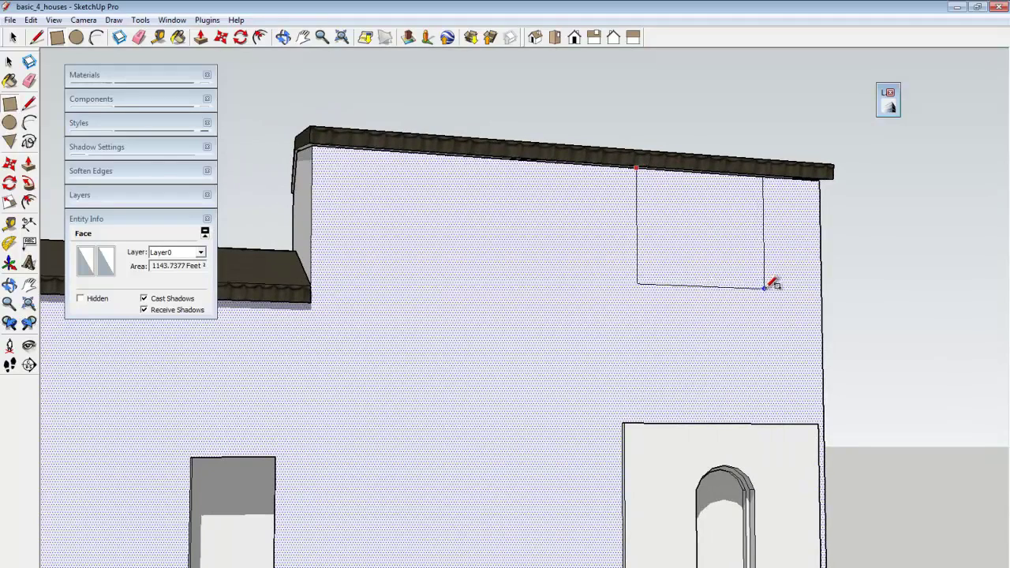
{"action": "left_click", "coordinate": [796, 286]}
Recess the large window rectangle slightly into the taller block's front wall with Push/Pull
{"action": "middle_click_drag", "start_coordinate": [796, 285], "coordinate": [715, 264]}
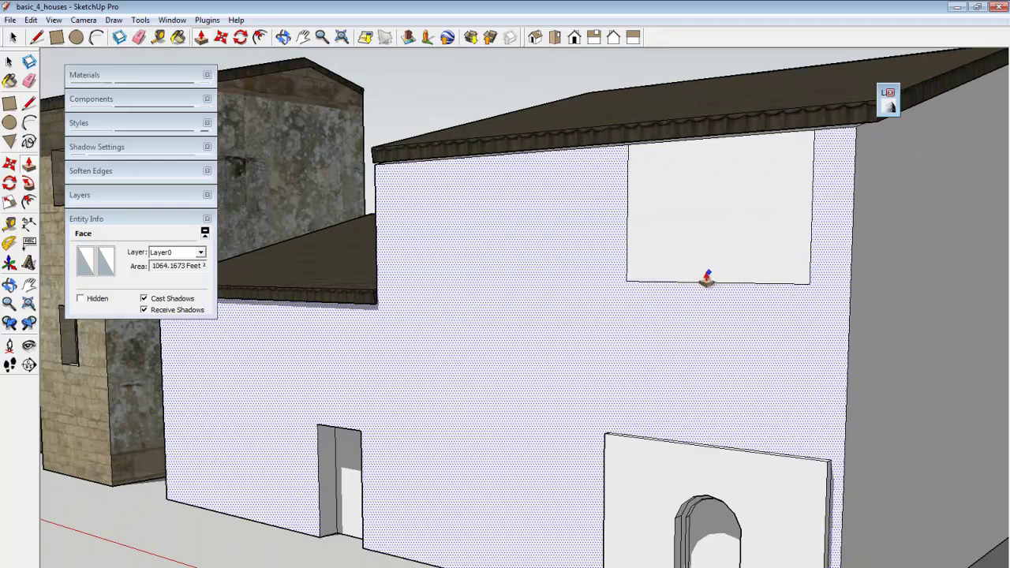
{"action": "key", "text": "space"}
{"action": "left_click", "coordinate": [679, 259]}
{"action": "key", "text": "p"}
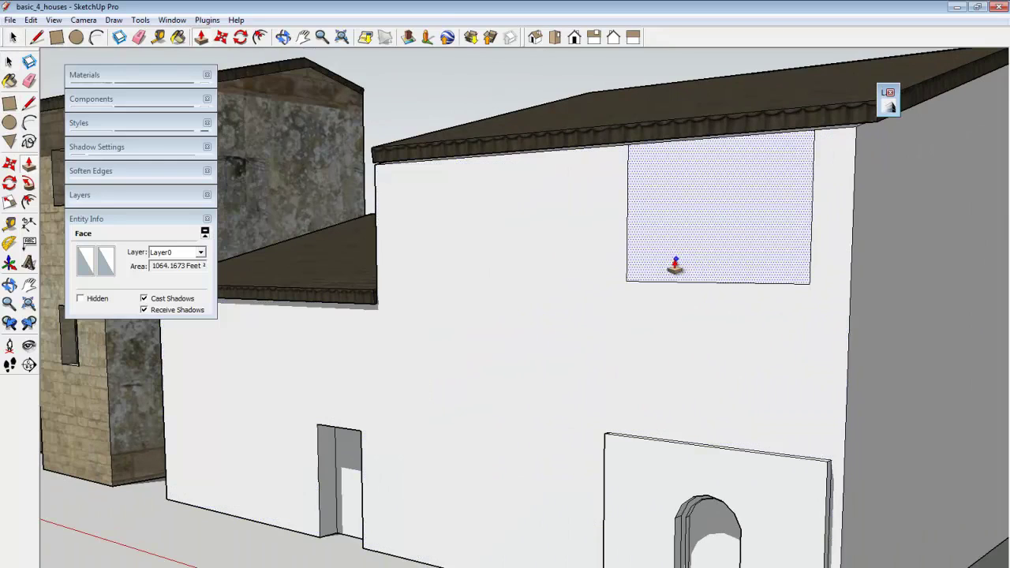
{"action": "left_click_drag", "start_coordinate": [675, 261], "coordinate": [677, 258]}
{"action": "key", "text": "space"}
{"action": "left_click", "coordinate": [502, 73]}
Draw a thin sill rectangle along the bottom edge of the large window, slightly wider than the opening
{"action": "middle_click_drag", "start_coordinate": [500, 69], "coordinate": [521, 306]}
{"action": "triple_click", "coordinate": [570, 282]}
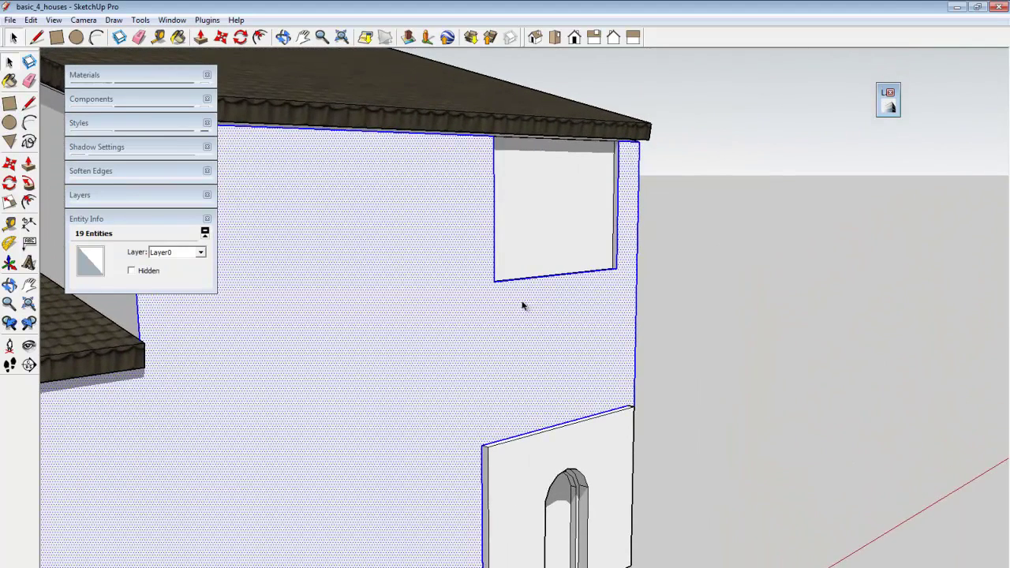
{"action": "left_click", "coordinate": [56, 40]}
{"action": "middle_click_drag", "start_coordinate": [443, 283], "coordinate": [508, 303]}
{"action": "left_click", "coordinate": [474, 282]}
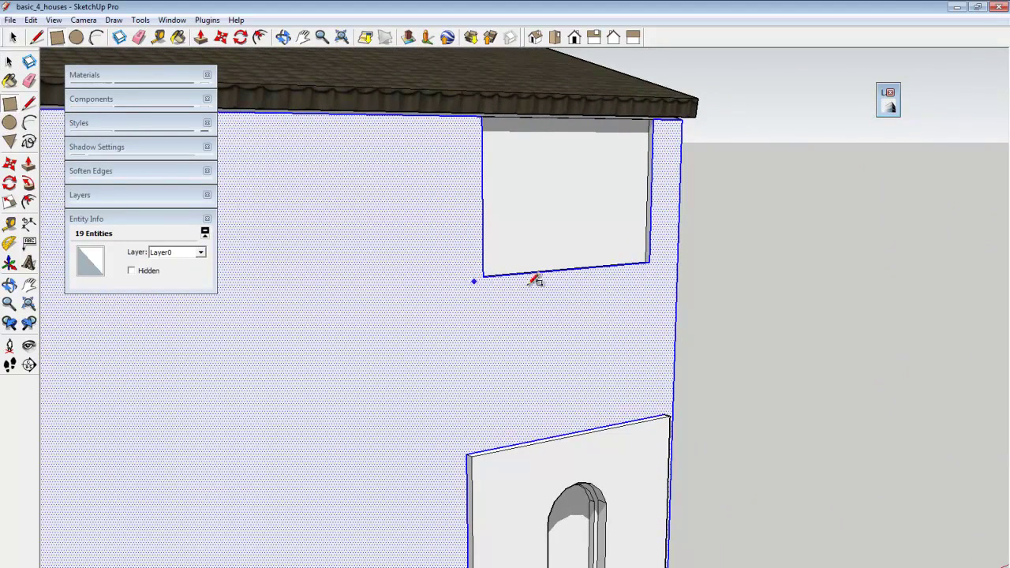
{"action": "left_click", "coordinate": [671, 264]}
Pull the large window's sill rectangle outward from the wall to form a projecting ledge
{"action": "scroll", "coordinate": [625, 250], "scroll_direction": "up", "scroll_amount": 3}
{"action": "key", "text": "p"}
{"action": "left_click_drag", "start_coordinate": [624, 250], "coordinate": [756, 247]}
{"action": "left_click", "coordinate": [756, 247]}
{"action": "key", "text": "space"}
{"action": "scroll", "coordinate": [829, 256], "scroll_direction": "down", "scroll_amount": 6}
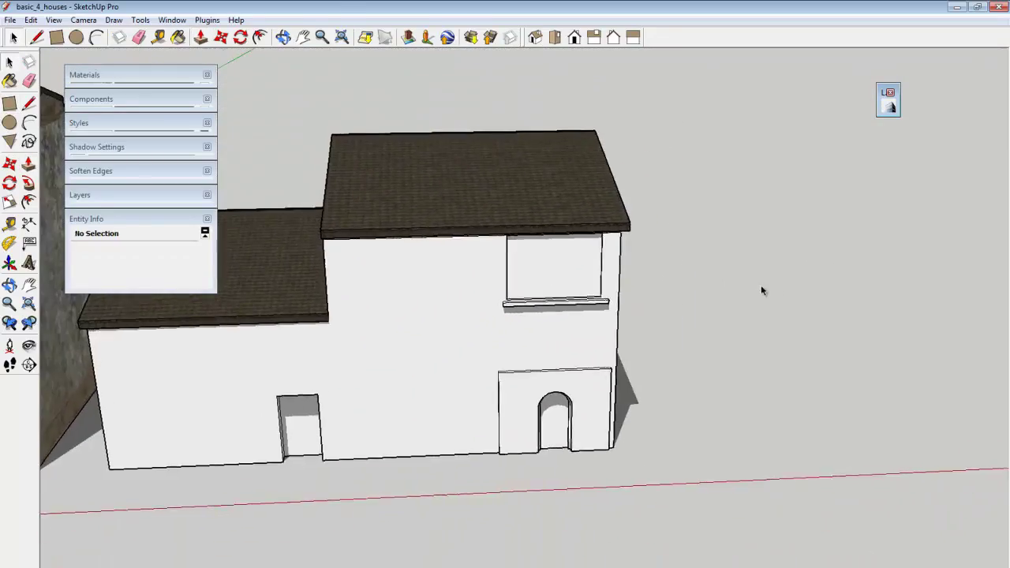
Draw a small upright window rectangle of about 10.8 square feet on the taller block's upper front wall, near the lower roof
{"action": "middle_click_drag", "start_coordinate": [648, 348], "coordinate": [665, 379]}
{"action": "scroll", "coordinate": [469, 291], "scroll_direction": "up", "scroll_amount": 3}
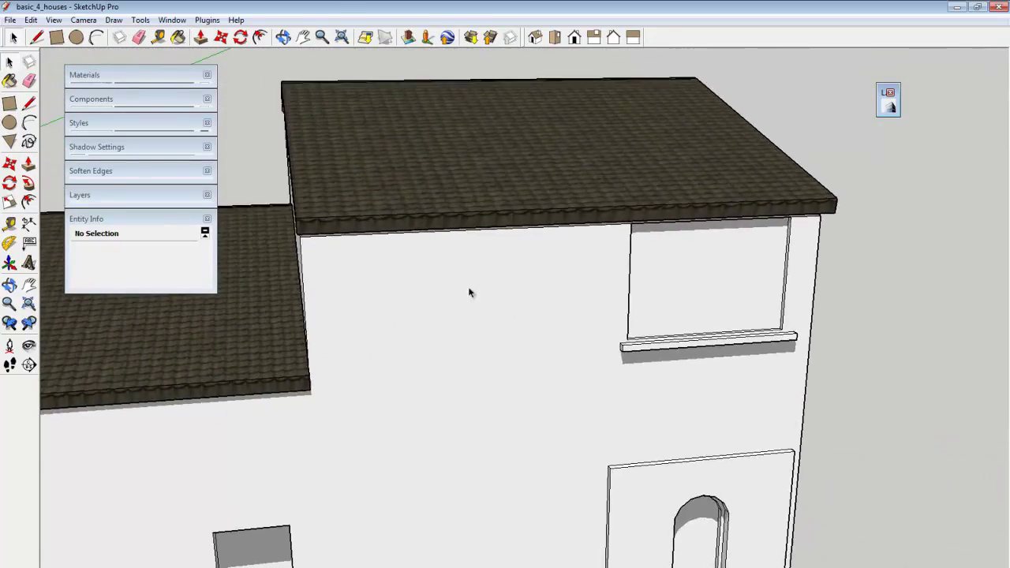
{"action": "left_click", "coordinate": [468, 296]}
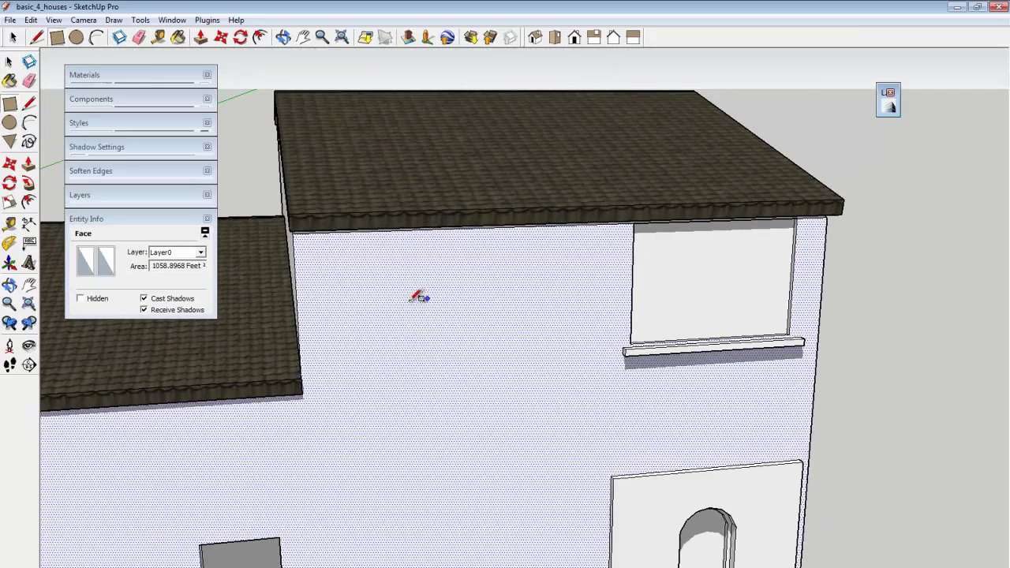
{"action": "left_click", "coordinate": [424, 362]}
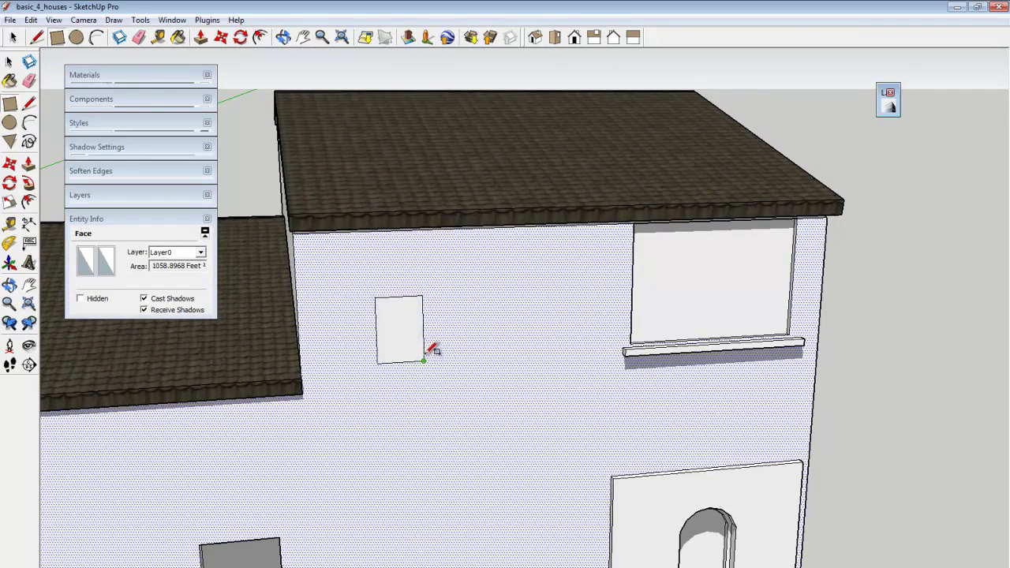
Recess the small window rectangle into the taller block's front wall with Push/Pull
{"action": "key", "text": "space"}
{"action": "left_click", "coordinate": [405, 353]}
{"action": "key", "text": "p"}
{"action": "left_click_drag", "start_coordinate": [404, 352], "coordinate": [400, 331]}
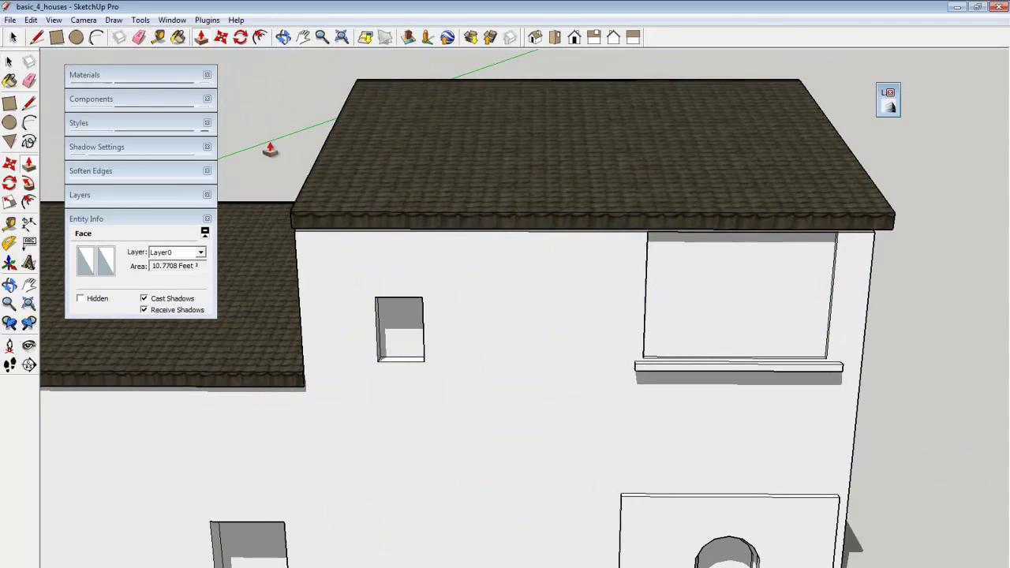
{"action": "key", "text": "space"}
{"action": "left_click", "coordinate": [265, 148]}
Draw a thin sill rectangle just below the small window, extending slightly past both sides of the opening
{"action": "scroll", "coordinate": [442, 378], "scroll_direction": "up", "scroll_amount": 2}
{"action": "middle_click_drag", "start_coordinate": [443, 387], "coordinate": [417, 349]}
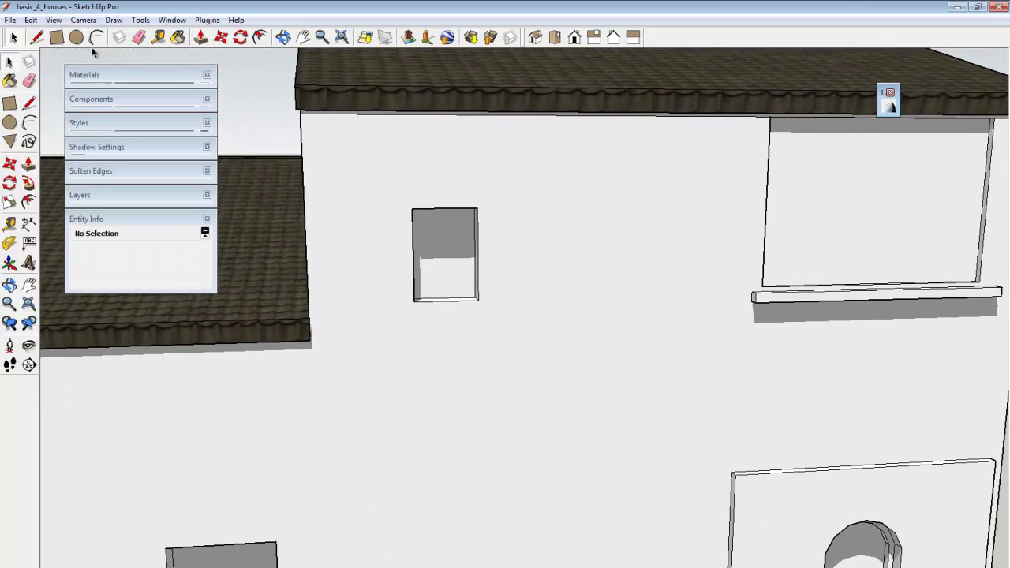
{"action": "left_click", "coordinate": [56, 41]}
{"action": "scroll", "coordinate": [489, 316], "scroll_direction": "up", "scroll_amount": 2}
{"action": "left_click", "coordinate": [351, 321]}
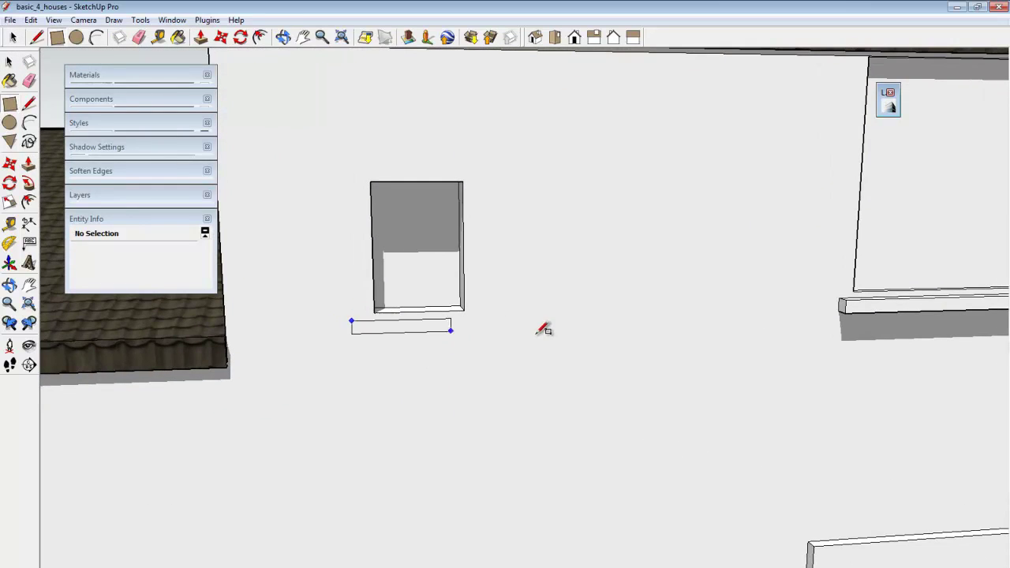
{"action": "left_click", "coordinate": [495, 332]}
Pull the small window's sill rectangle outward from the wall to form a projecting ledge
{"action": "key", "text": "space"}
{"action": "left_click", "coordinate": [486, 327]}
{"action": "middle_click_drag", "start_coordinate": [486, 326], "coordinate": [442, 367]}
{"action": "scroll", "coordinate": [439, 342], "scroll_direction": "down", "scroll_amount": 3}
{"action": "key", "text": "p"}
{"action": "left_click", "coordinate": [471, 360]}
{"action": "left_click", "coordinate": [452, 365]}
{"action": "key", "text": "space"}
{"action": "scroll", "coordinate": [593, 517], "scroll_direction": "down", "scroll_amount": 6}
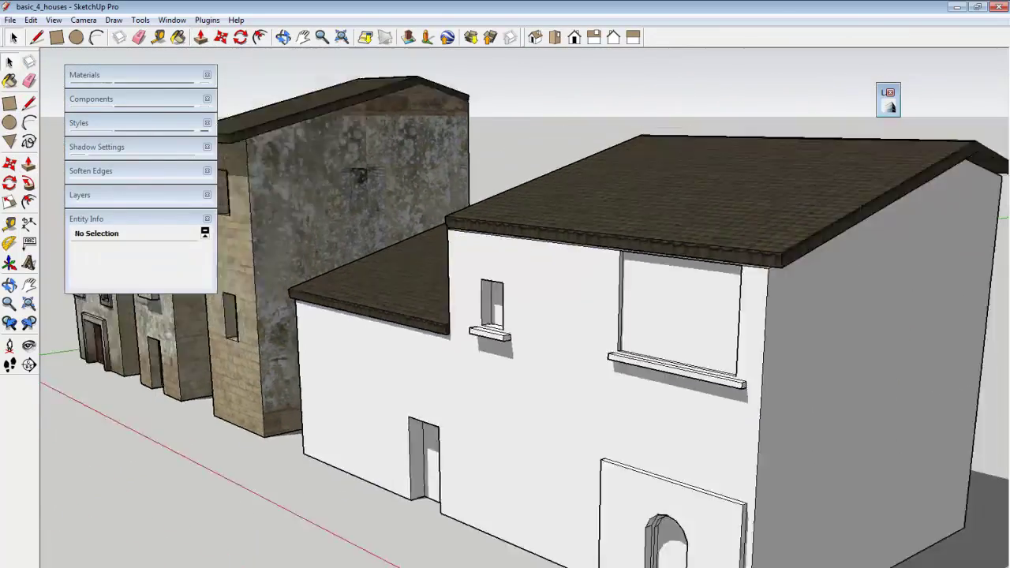